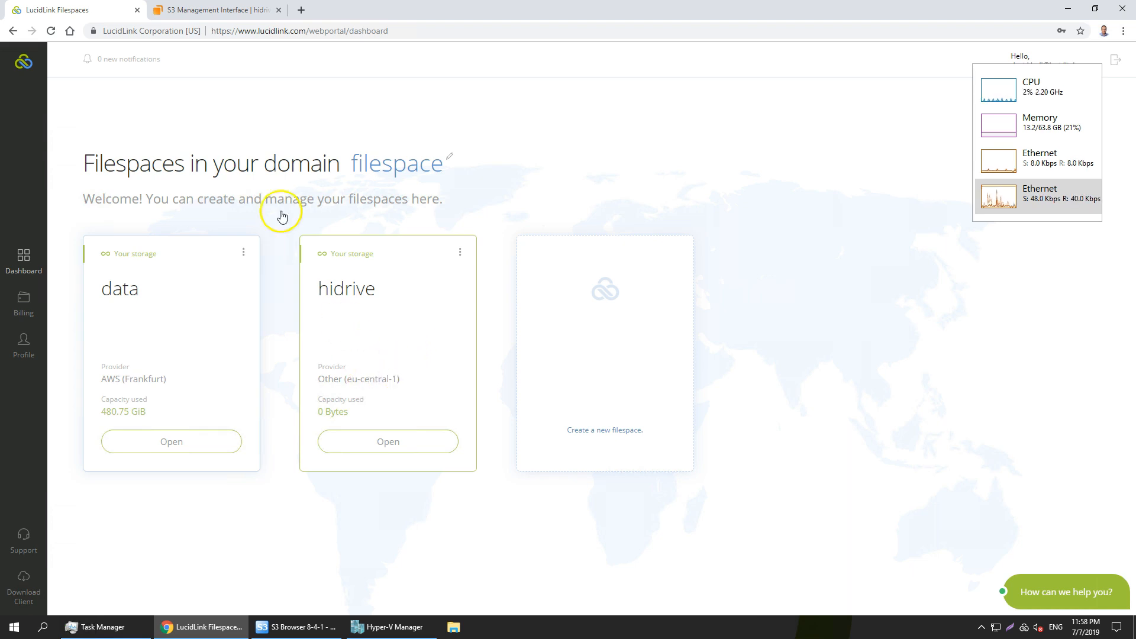
Examine the lucidlink bucket on the HiDrive S3 management page and refresh its file listing in S3 Browser.
left_click(203, 10)
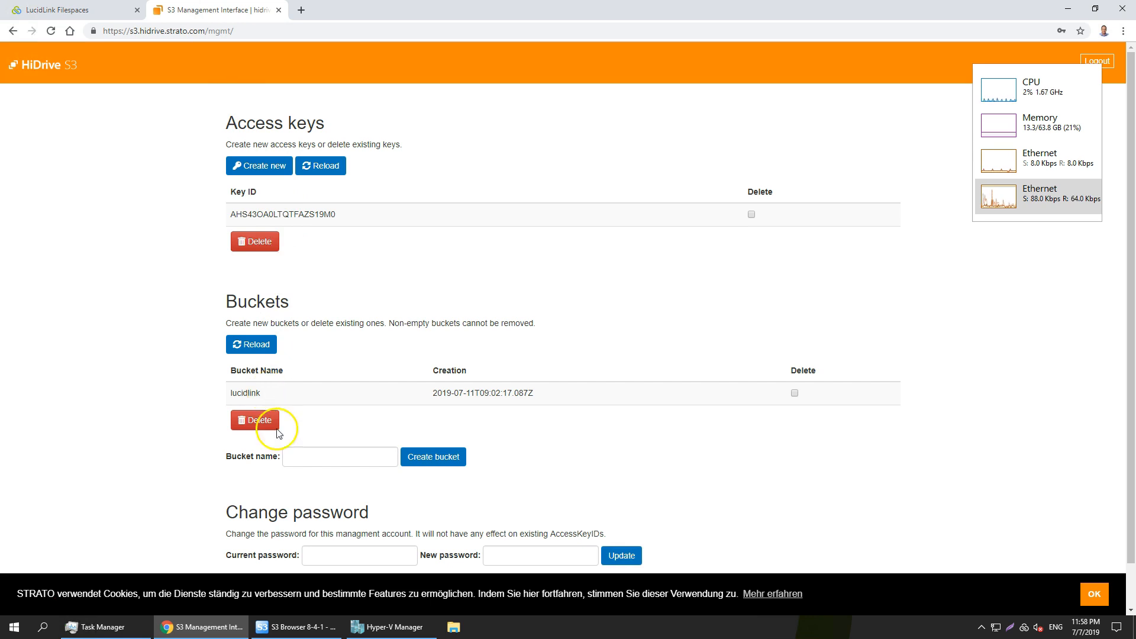
left_click(308, 628)
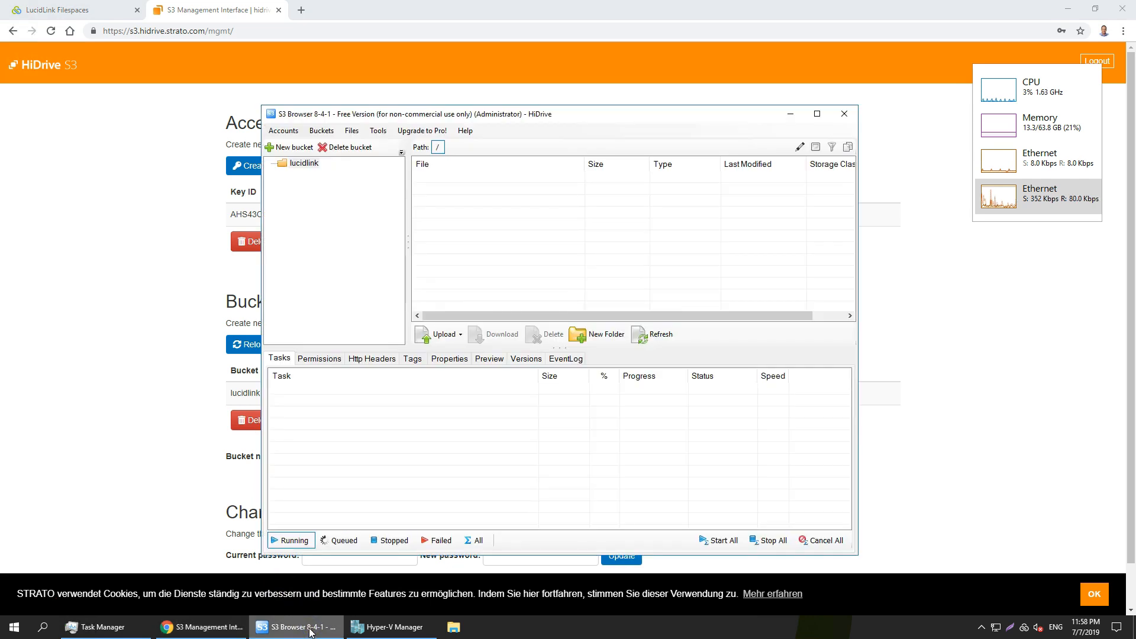
left_click(655, 334)
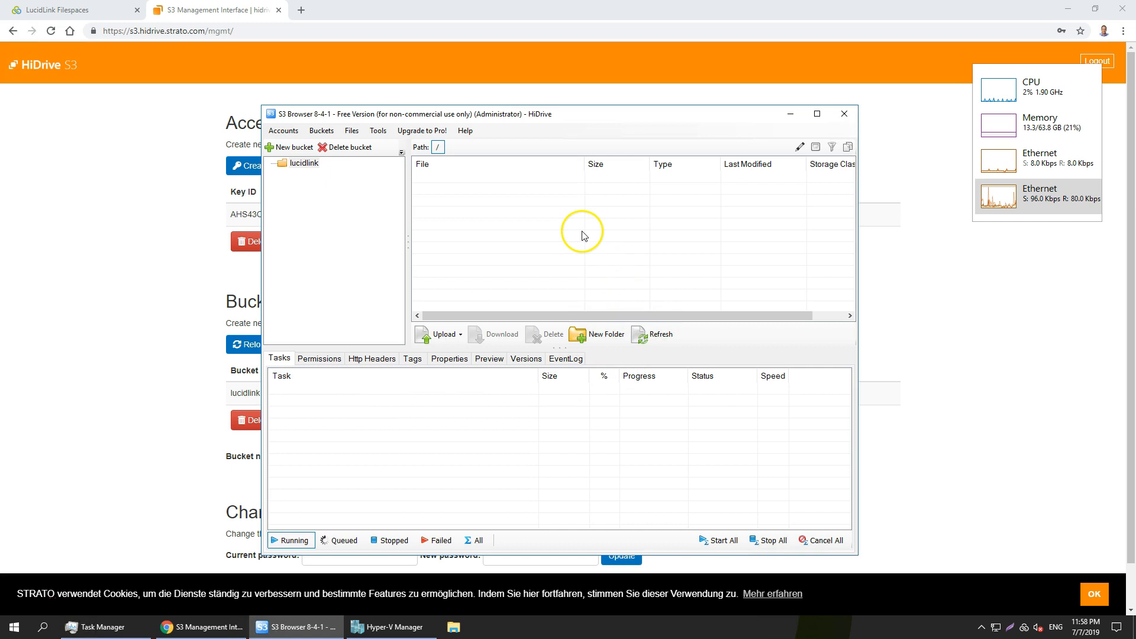
Return to the LucidLink dashboard in Chrome and open the hidrive filespace's folder.
left_click(65, 12)
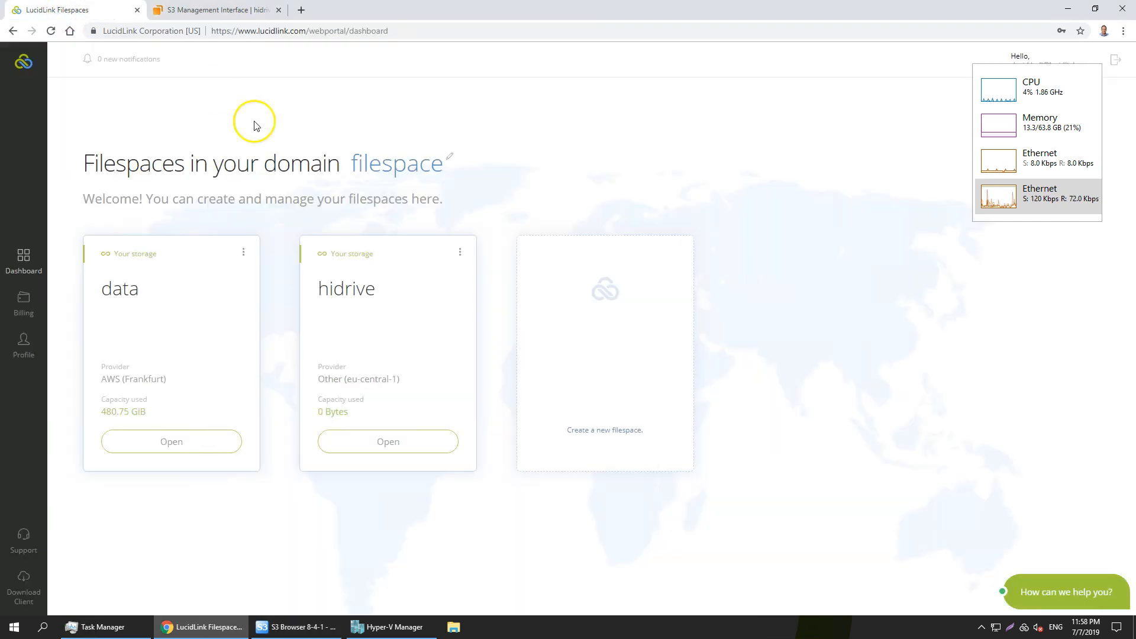
left_click(425, 440)
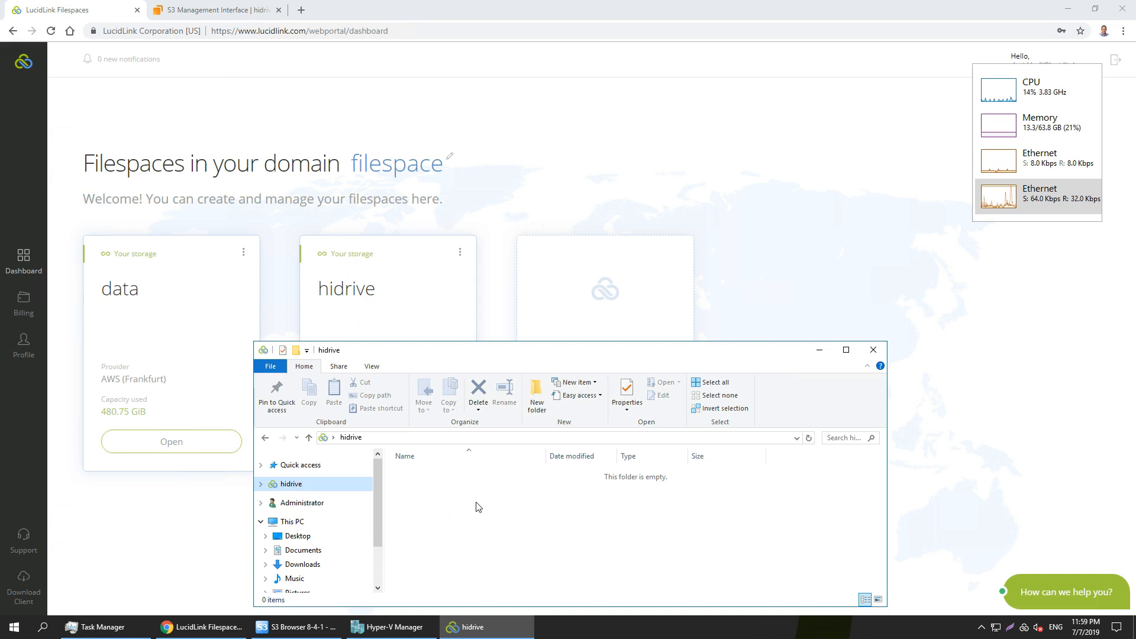
left_click(472, 528)
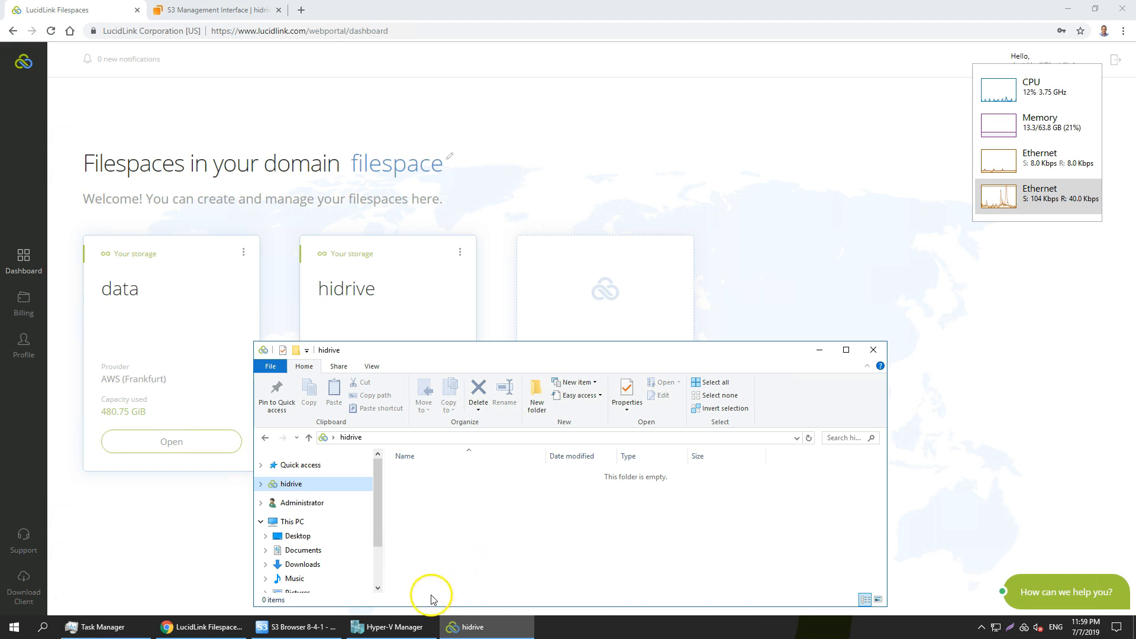
Look over the virtual machines in Hyper-V Manager, the LucidLink client's hidrive connection status and the hidrive folder.
left_click(413, 628)
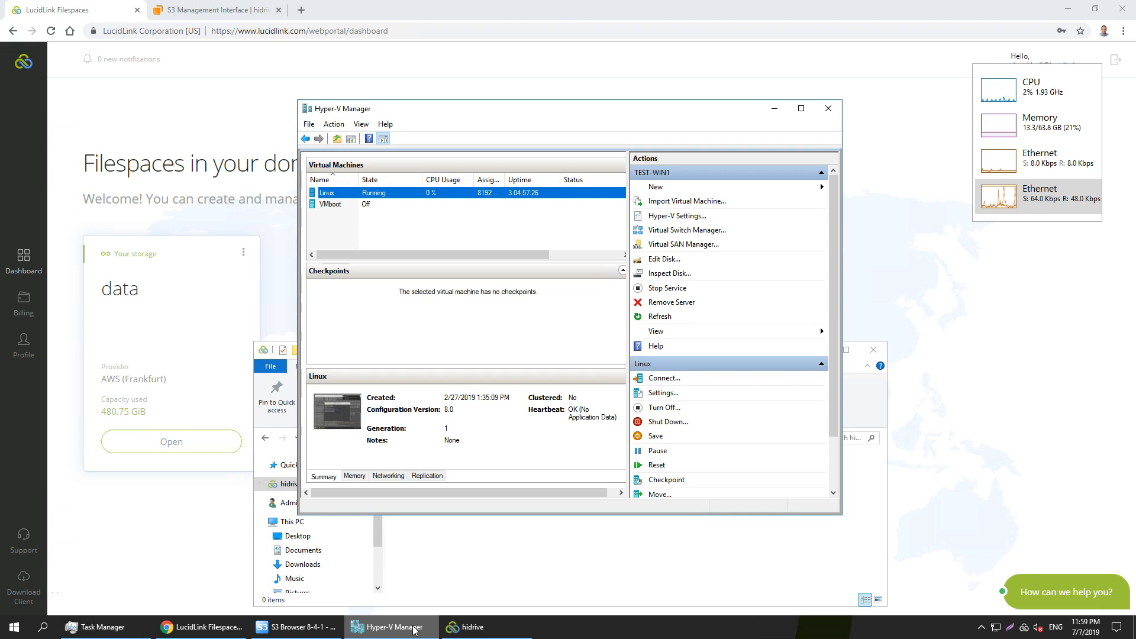
left_click(1024, 627)
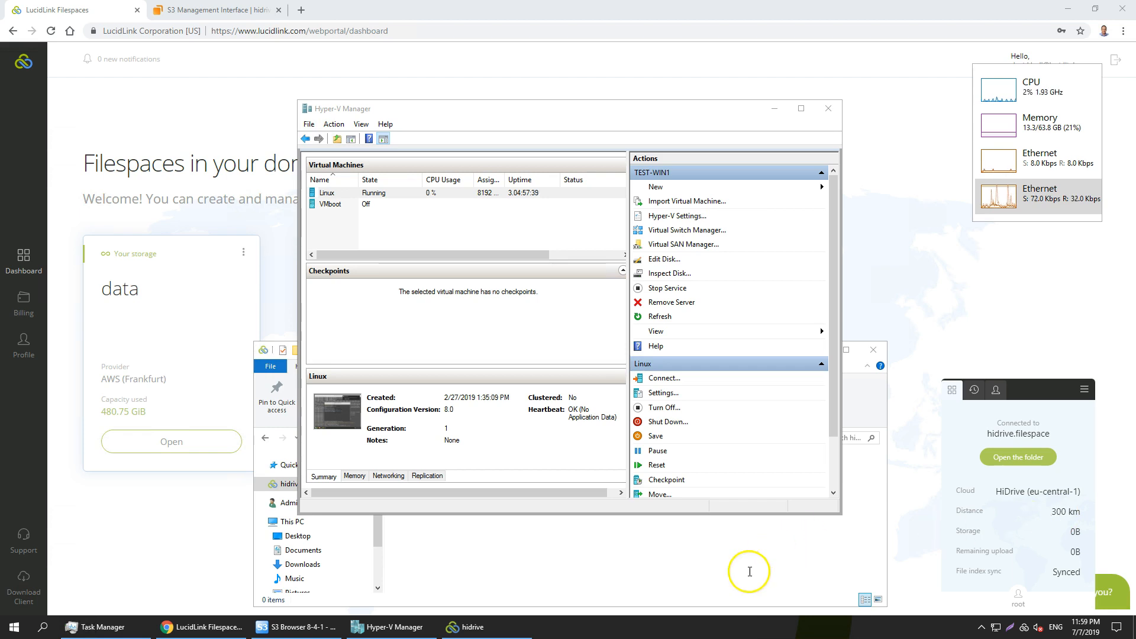
left_click(644, 573)
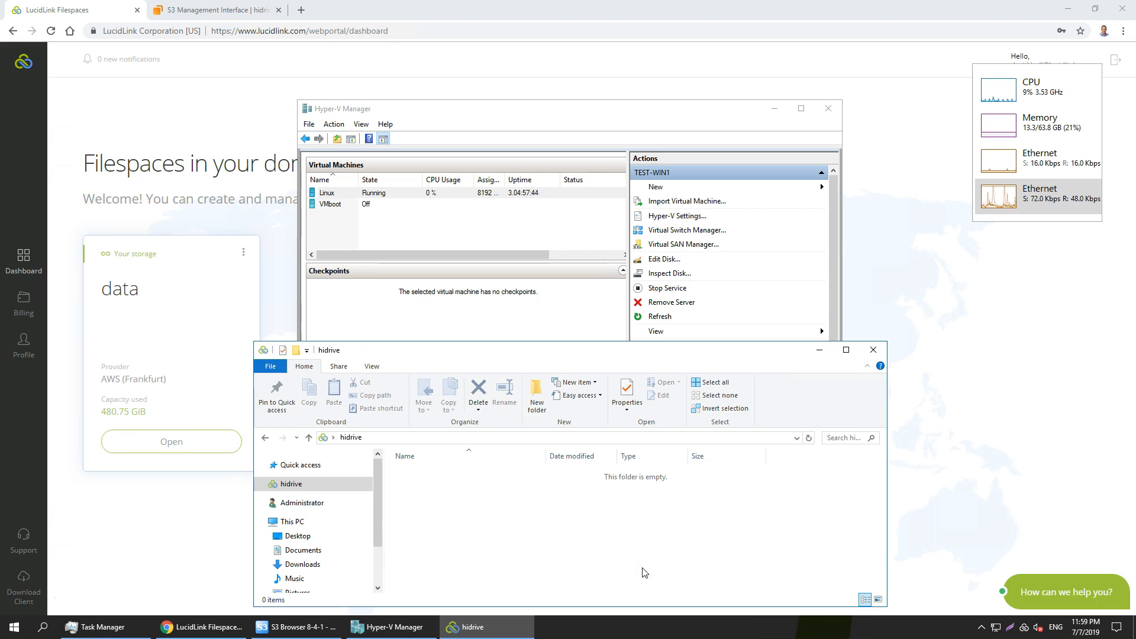
mouse_move(288, 629)
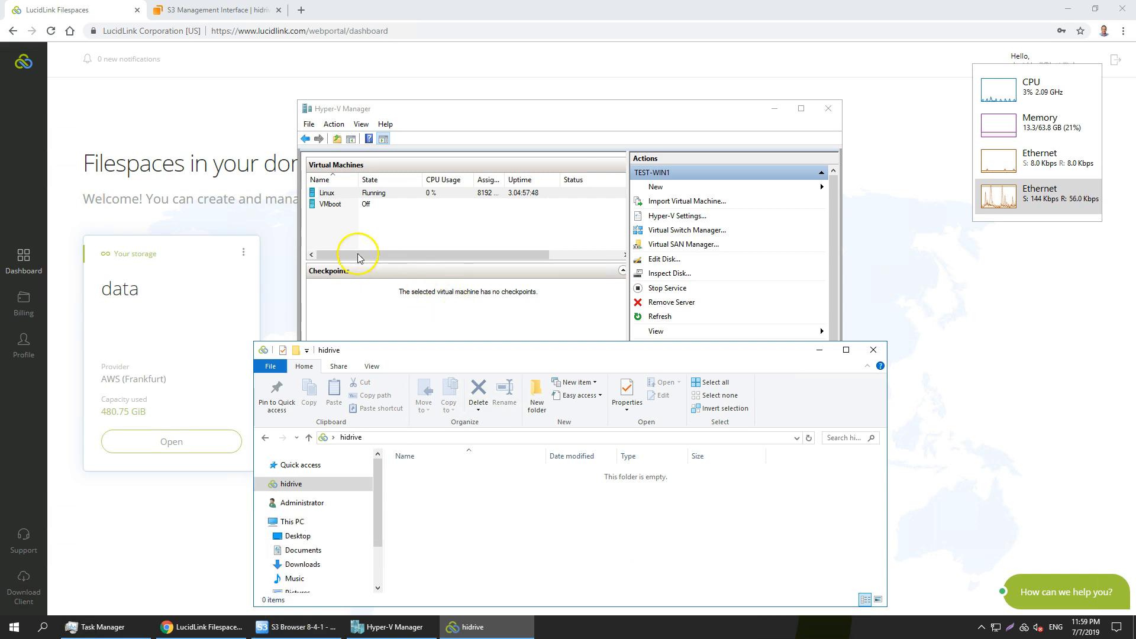
Start creating a new virtual machine in Hyper-V Manager and name it HiDrive.
left_click(345, 230)
left_click(334, 124)
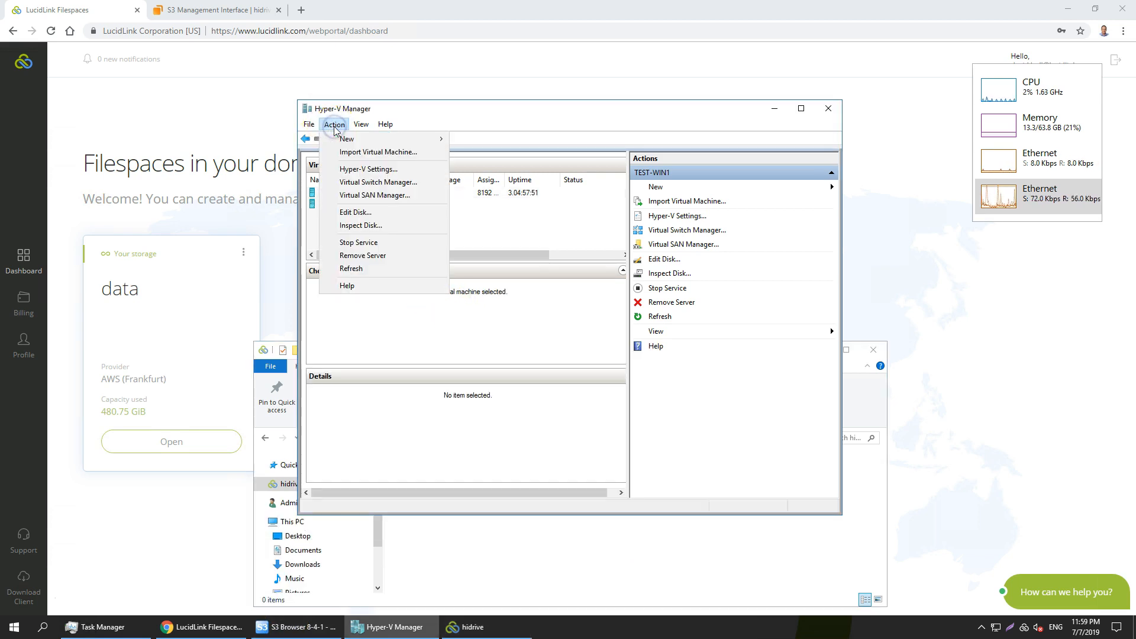
mouse_move(346, 138)
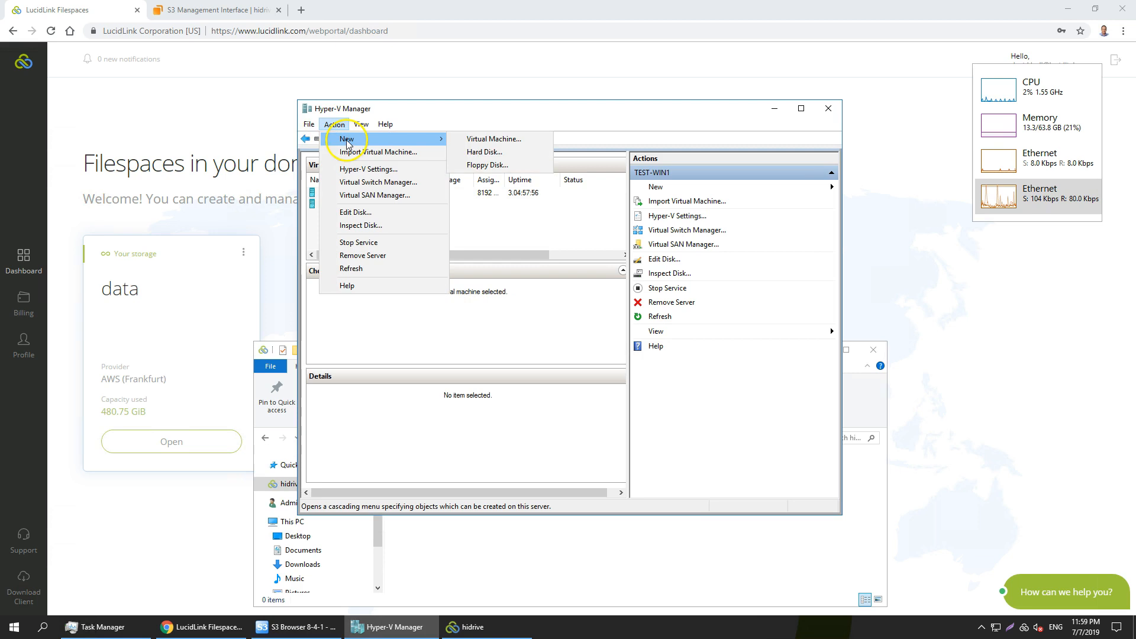
left_click(463, 140)
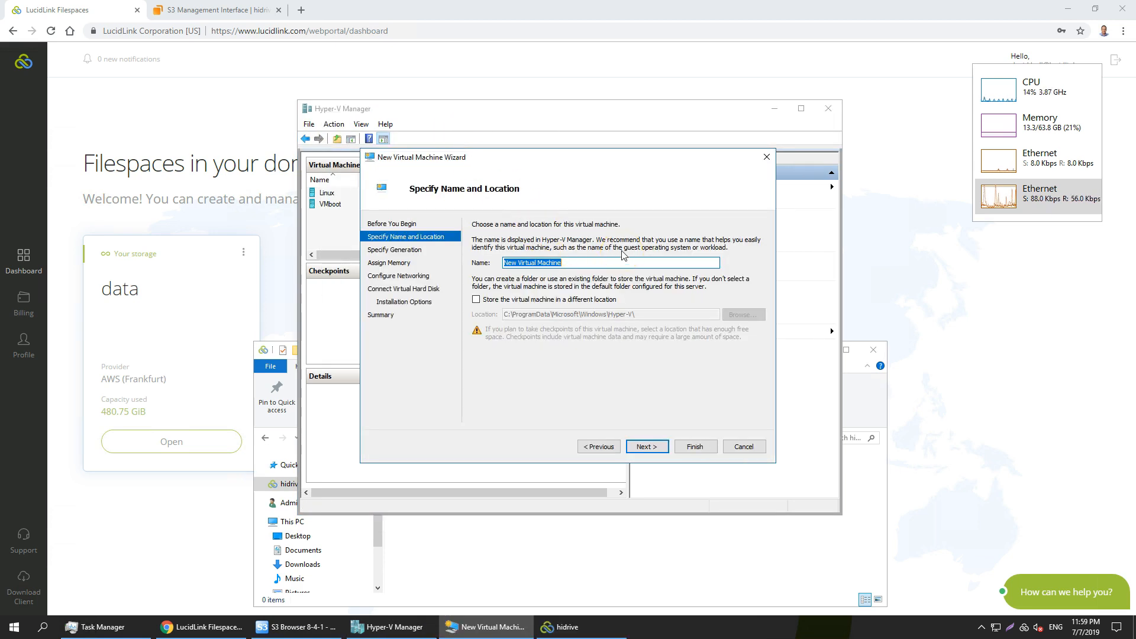
type("HiDrive")
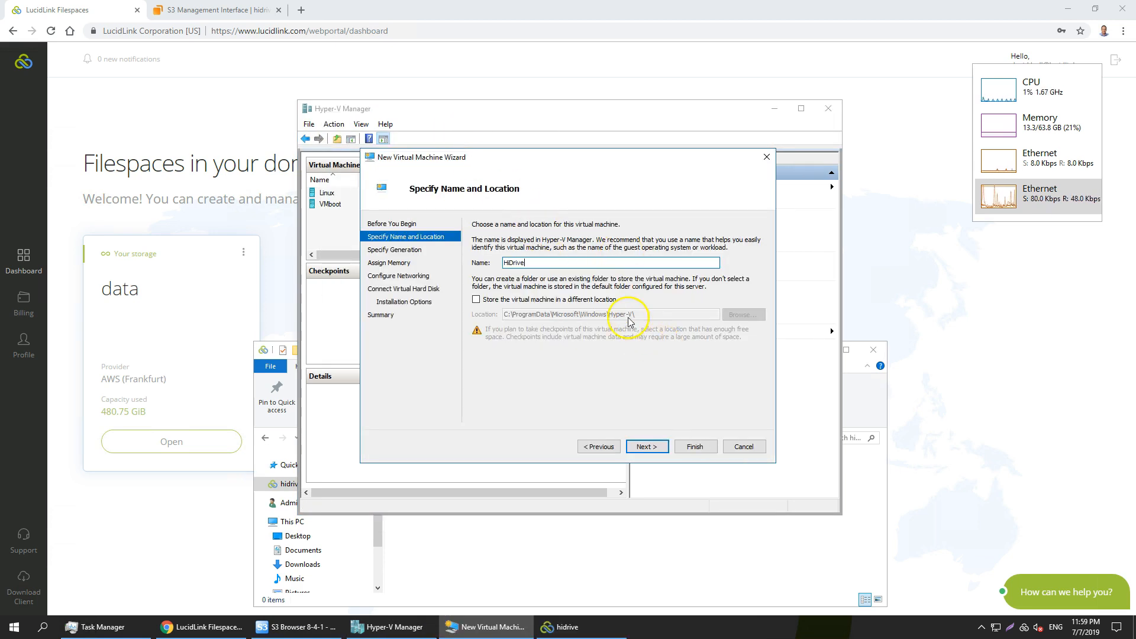
Store the virtual machine in a different location, choosing the hidrive filespace folder, and accept the name and location.
left_click(609, 300)
left_click(743, 315)
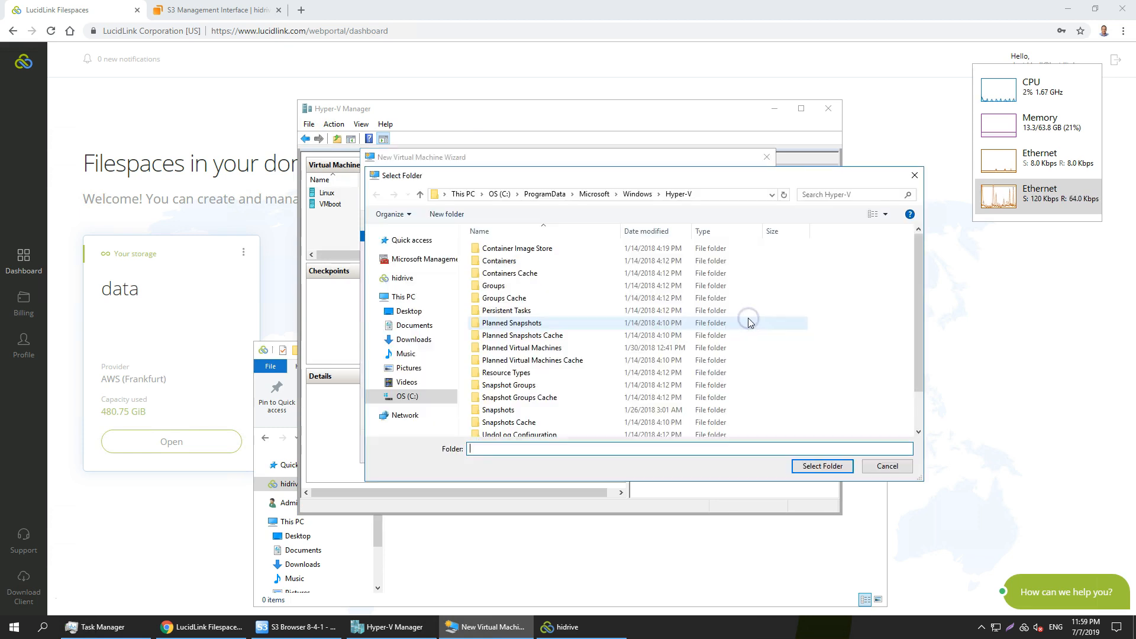
left_click(399, 281)
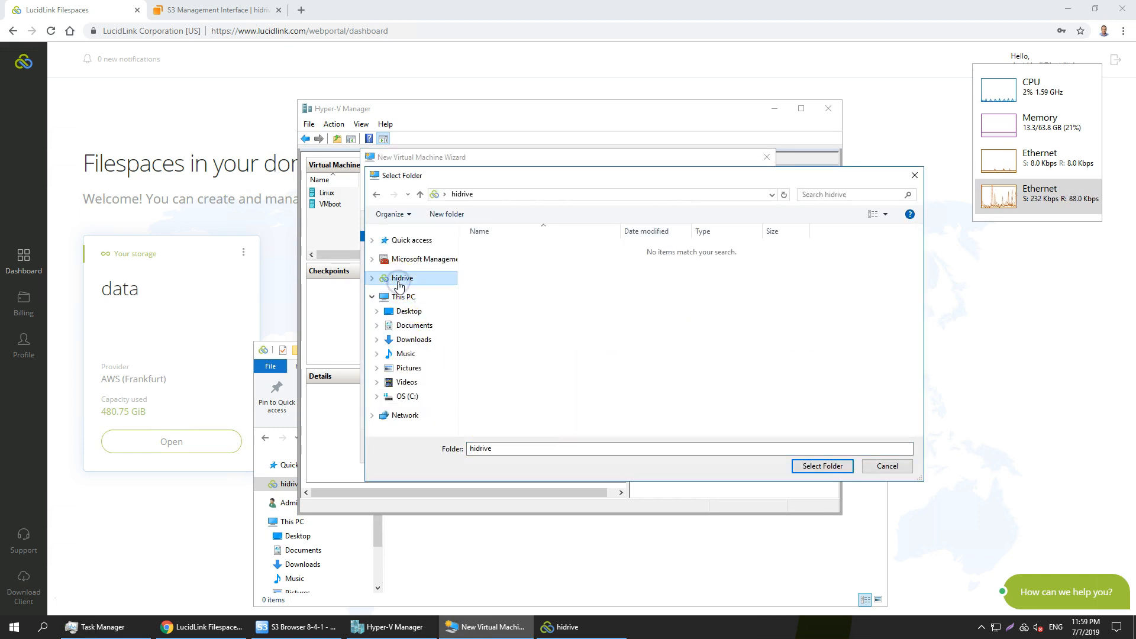
left_click(824, 467)
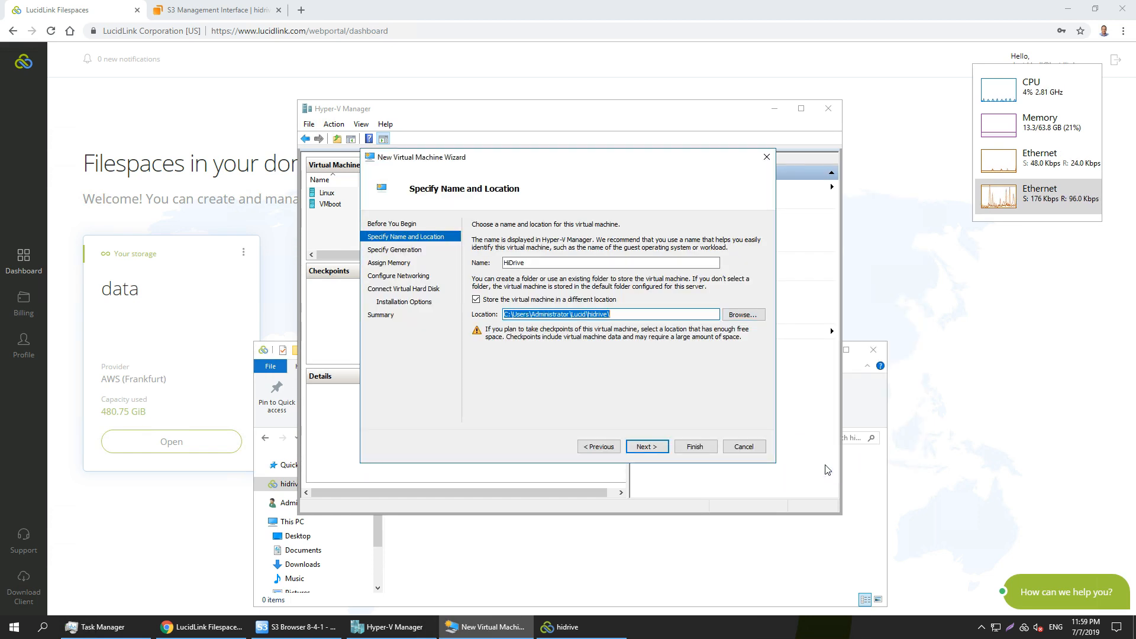
left_click(646, 448)
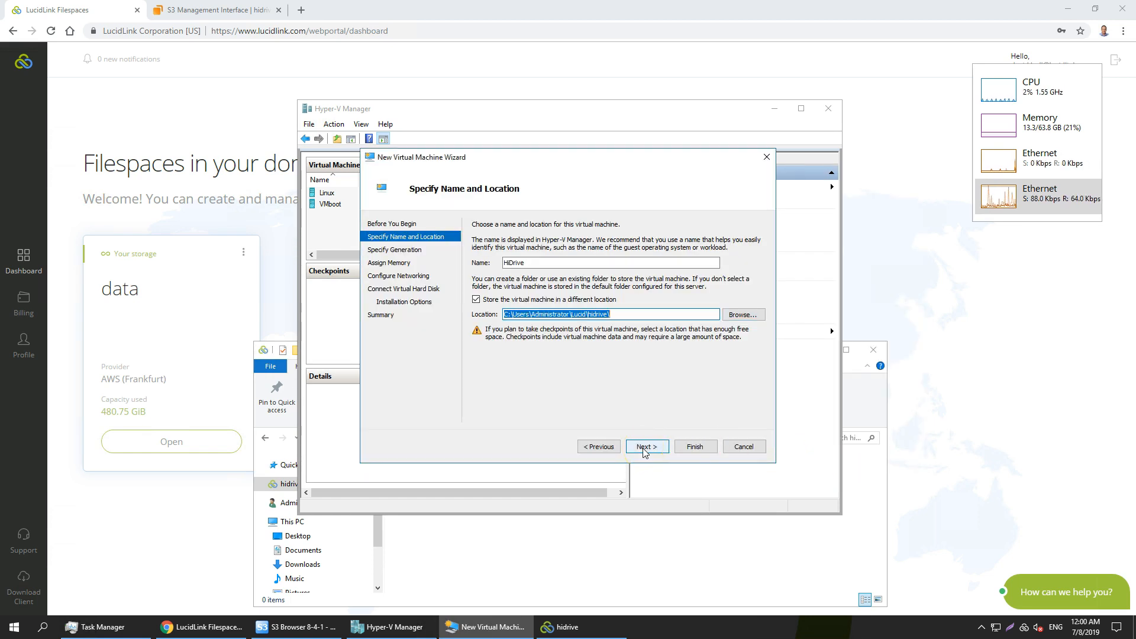
left_click(645, 448)
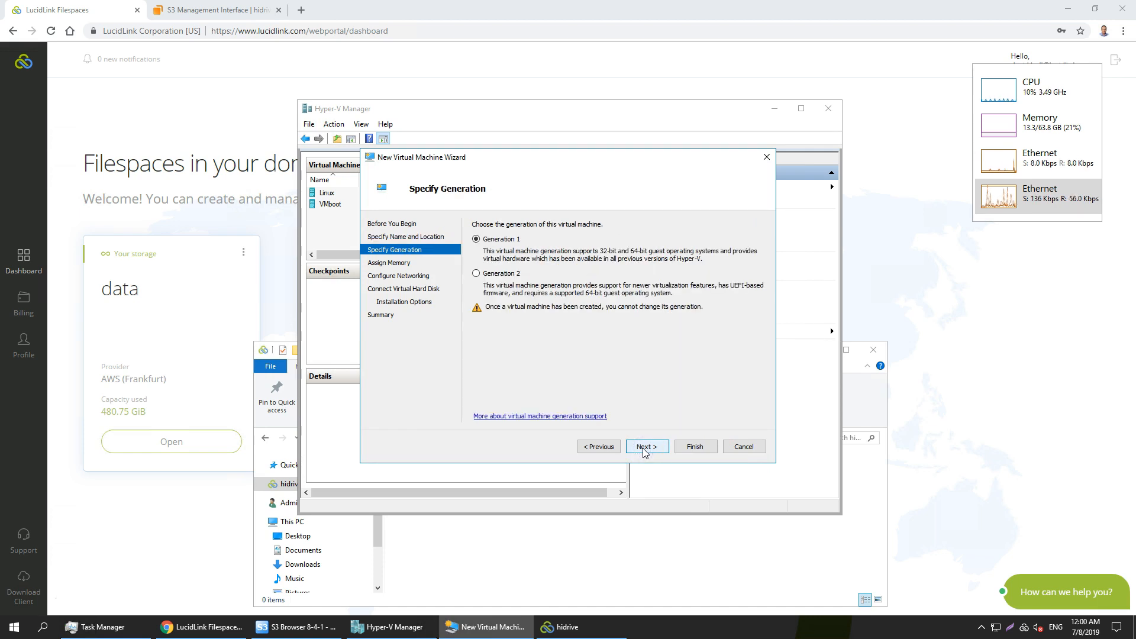
Accept Generation 1, assign 4096 MB of startup memory, and leave the network adapter not connected.
left_click(645, 448)
type("4096")
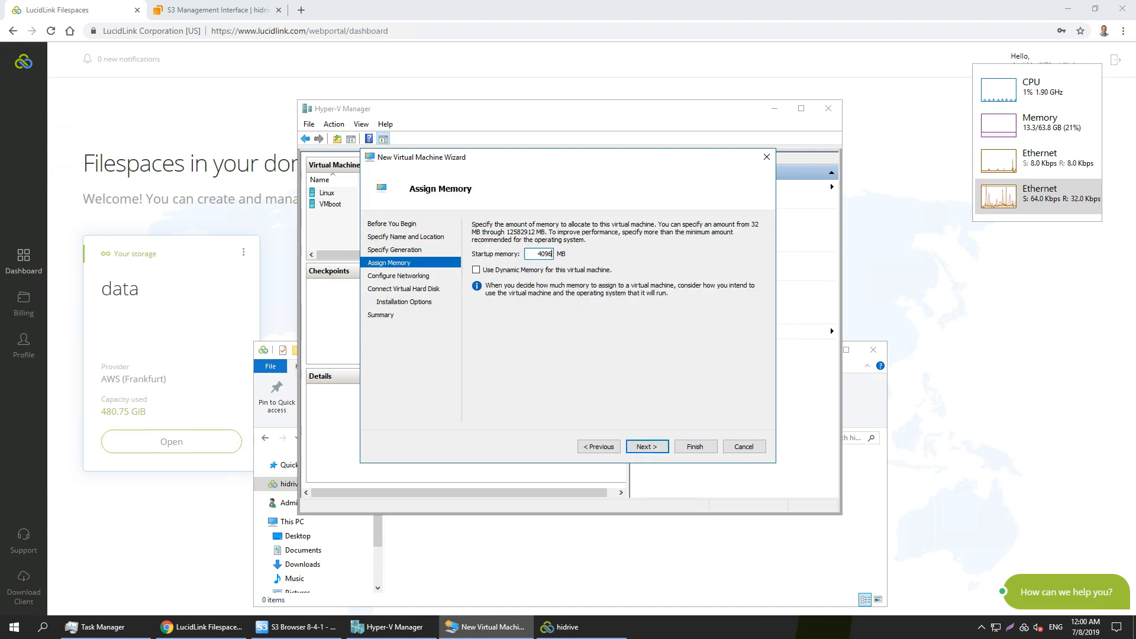
left_click(645, 447)
left_click(658, 447)
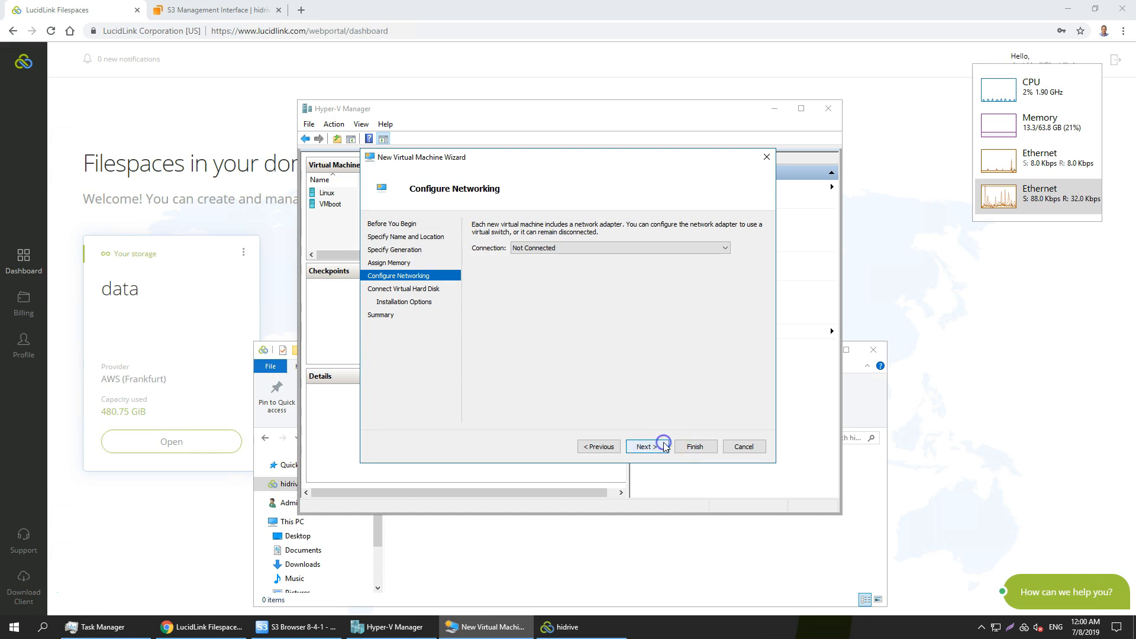
Set the location of the new virtual hard disk HiDrive.vhdx to the hidrive filespace folder.
left_click(737, 292)
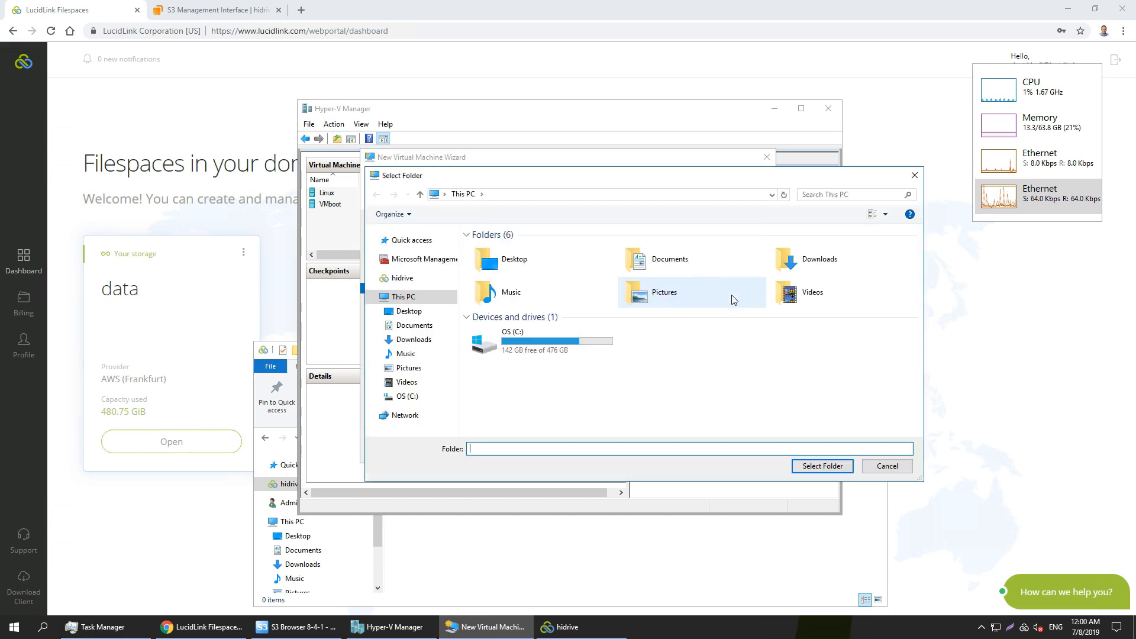
left_click(416, 279)
left_click(823, 465)
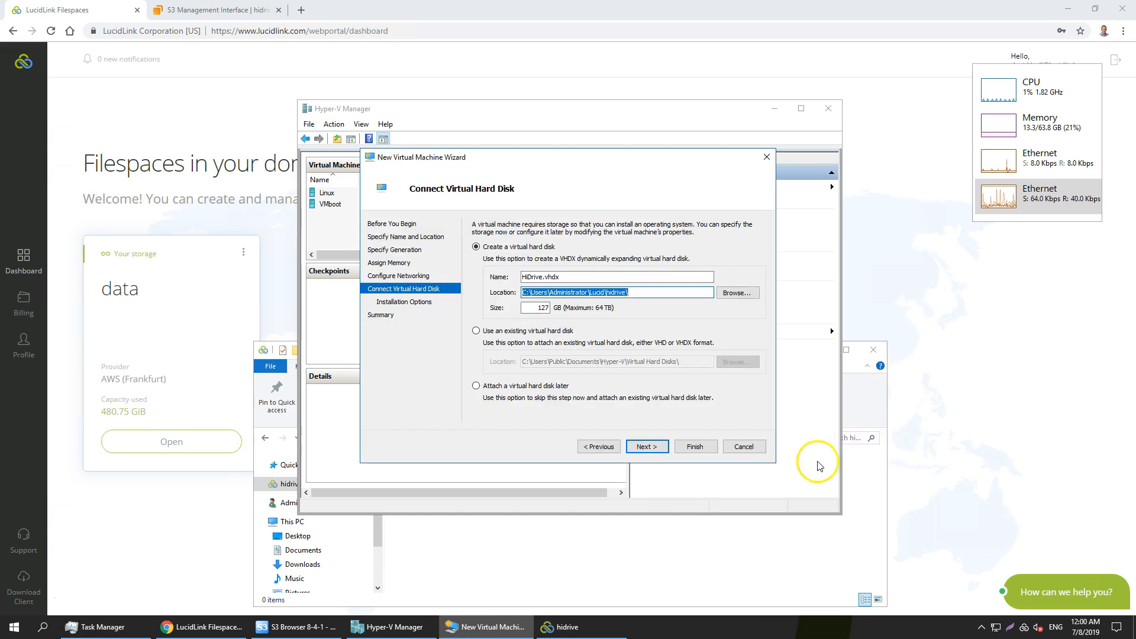
left_click(645, 447)
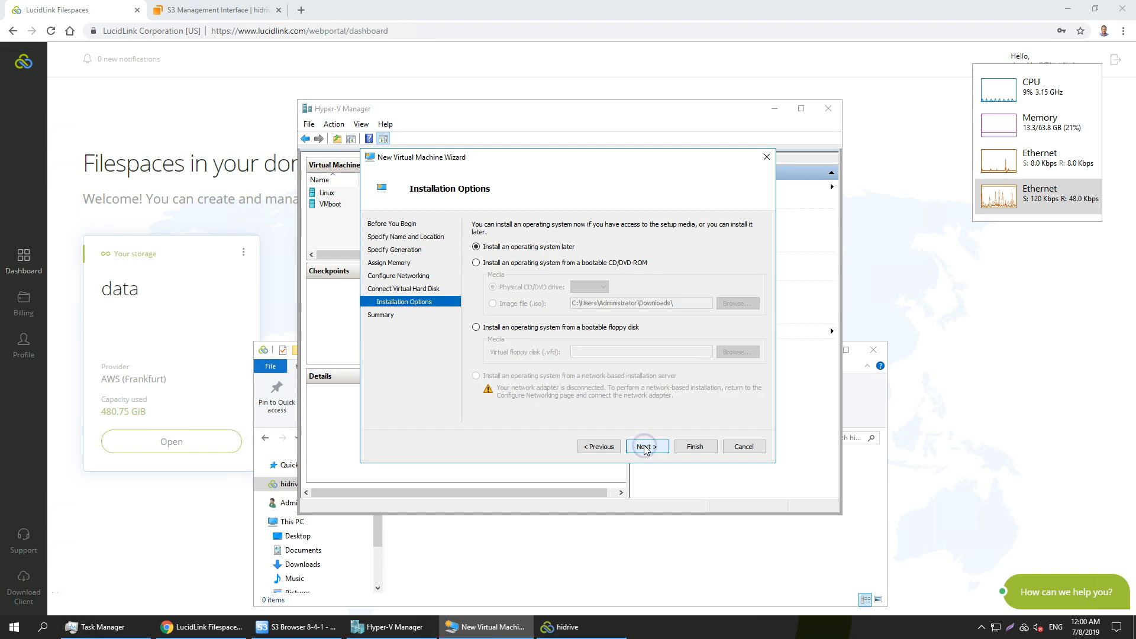
Choose the image file en_windows_server_2016_x64_dvd_9718492.iso from Downloads as the bootable installation media and finish creating the virtual machine.
left_click(502, 262)
left_click(496, 304)
left_click(736, 303)
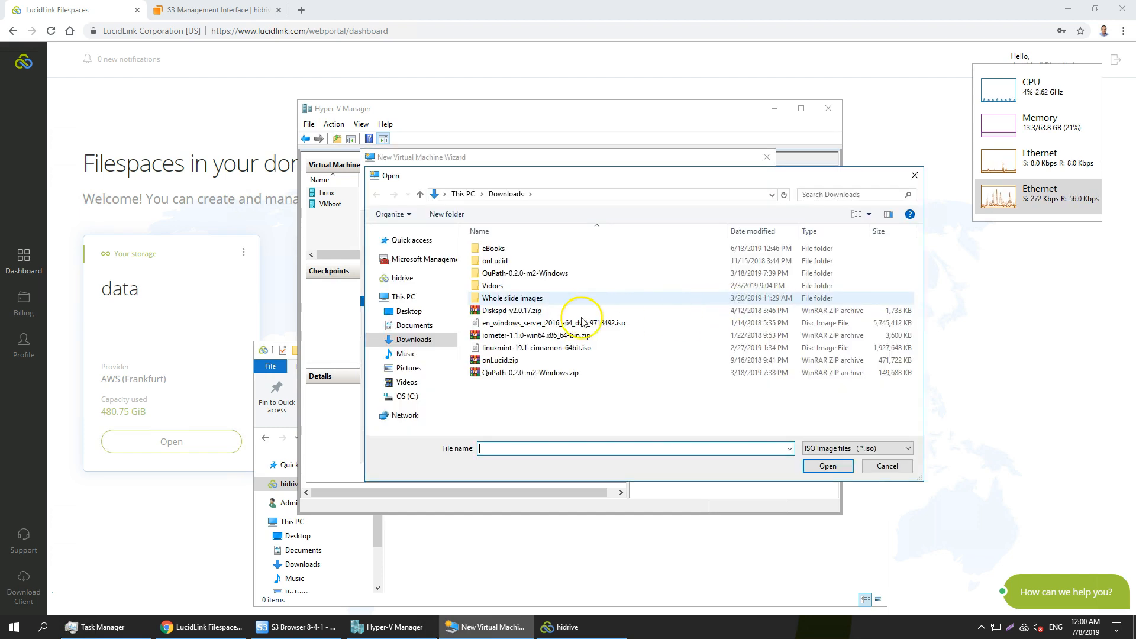
left_click(557, 323)
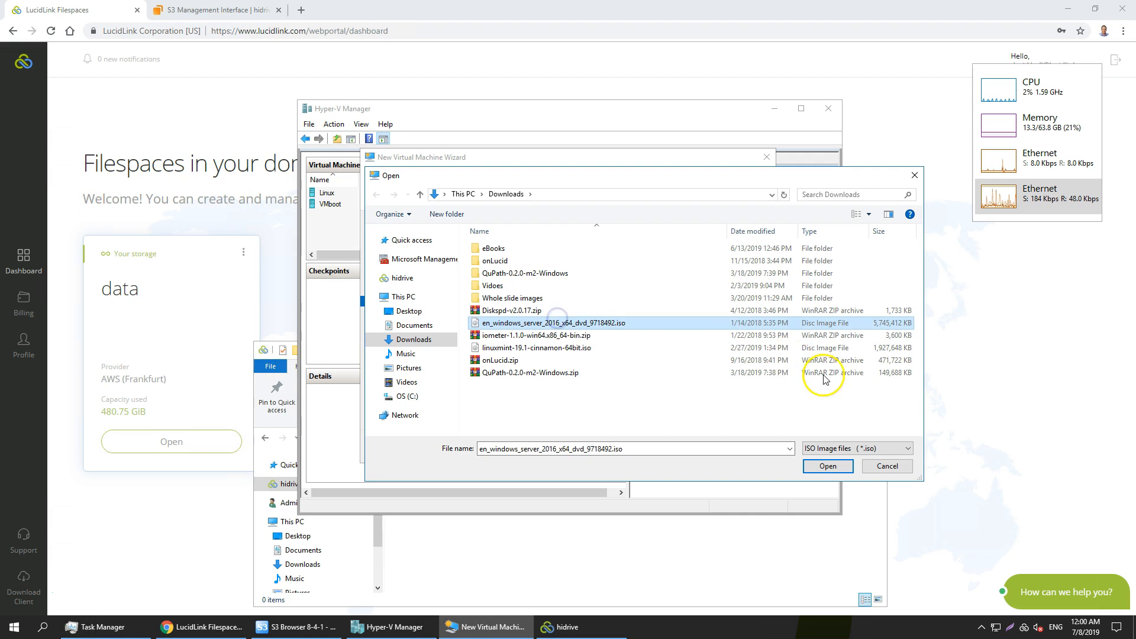
left_click(828, 466)
left_click(646, 448)
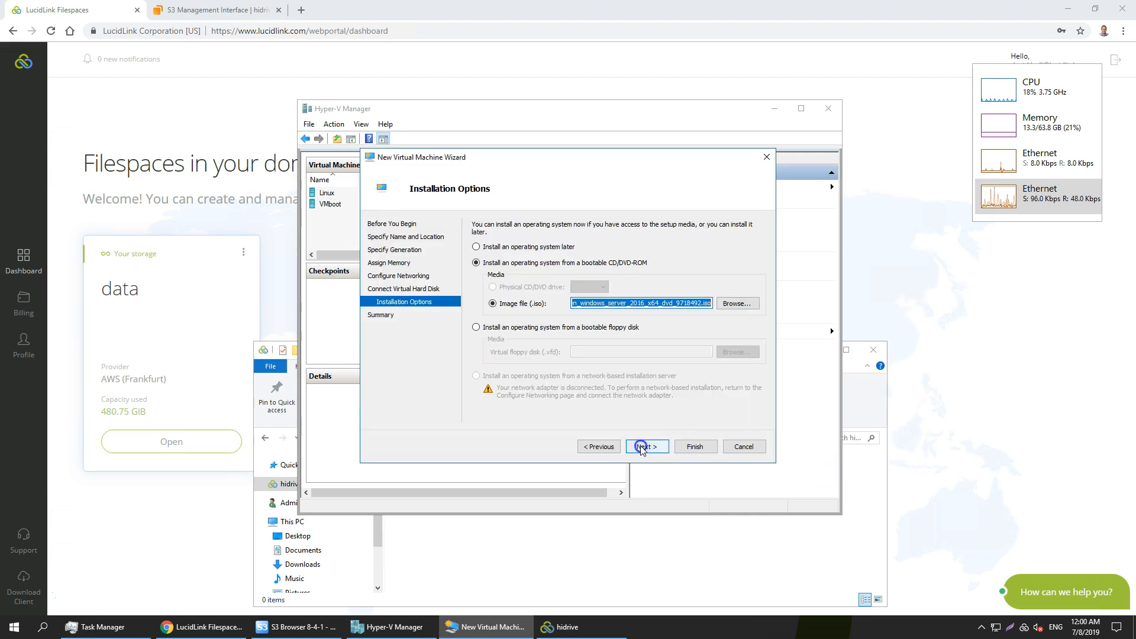
left_click(695, 447)
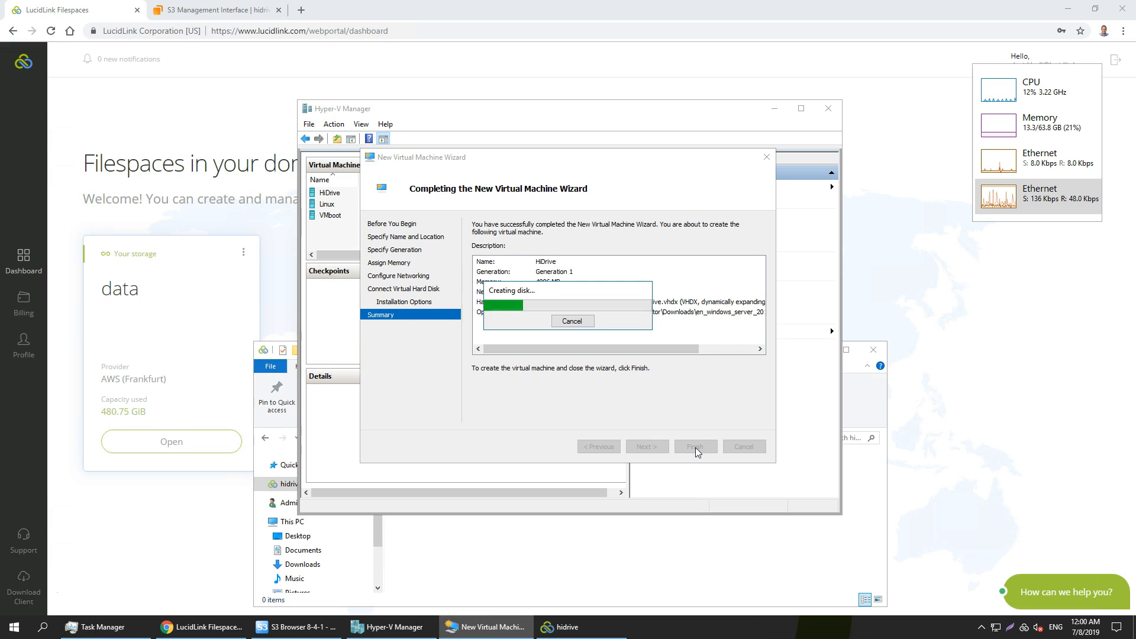
View the hidrive folder's contents, and connect to the HiDrive virtual machine and start it.
left_click(619, 566)
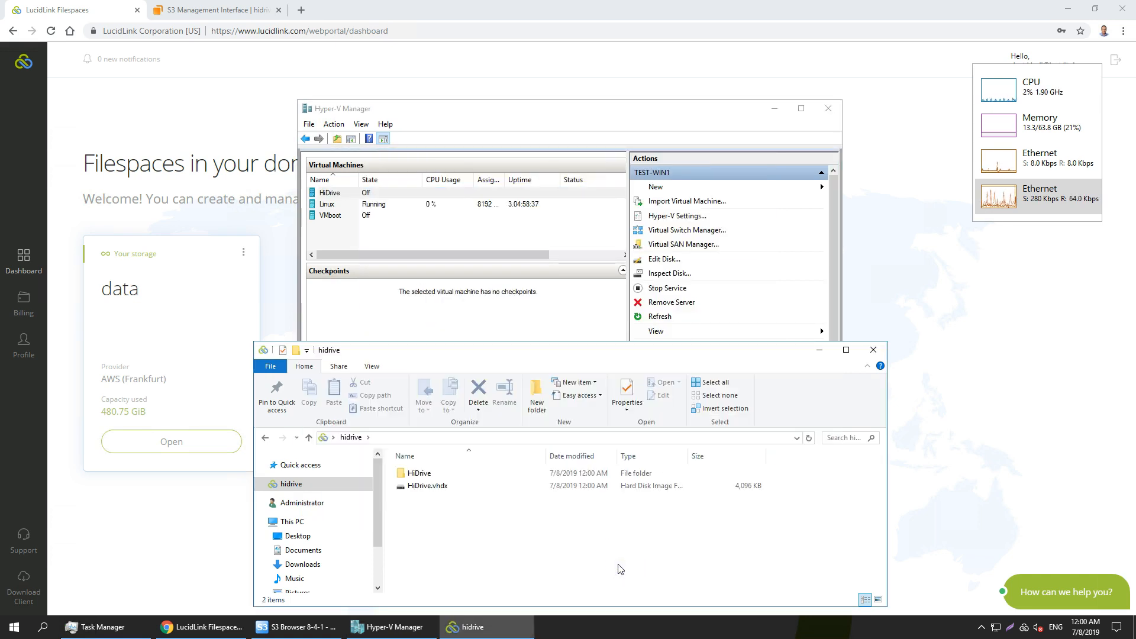
left_click(462, 113)
right_click(355, 194)
left_click(372, 201)
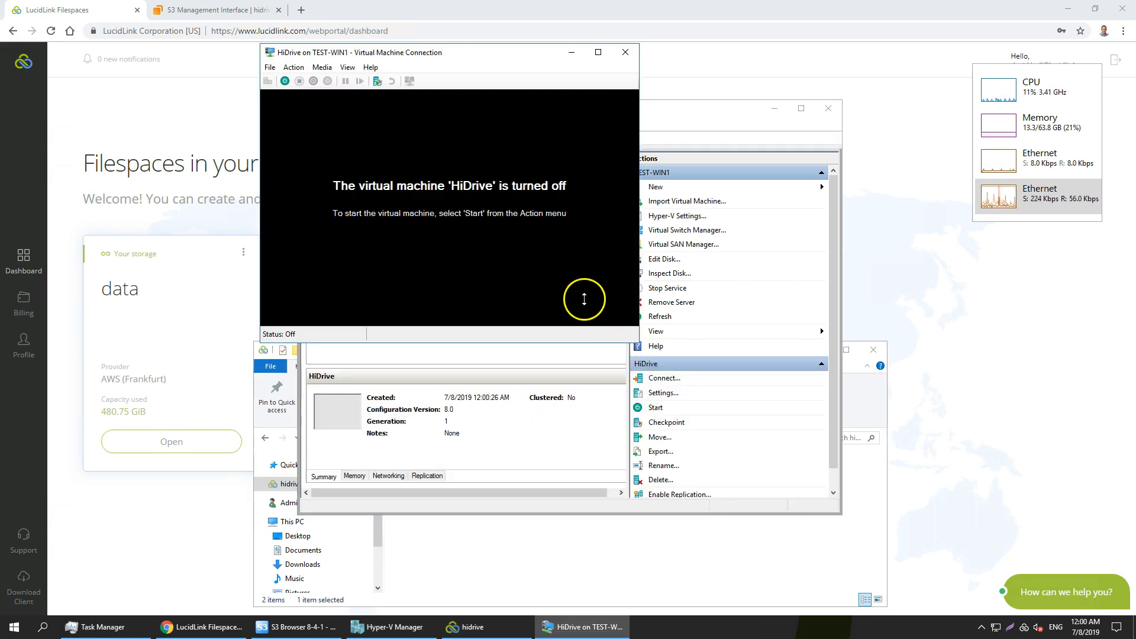
left_click(284, 81)
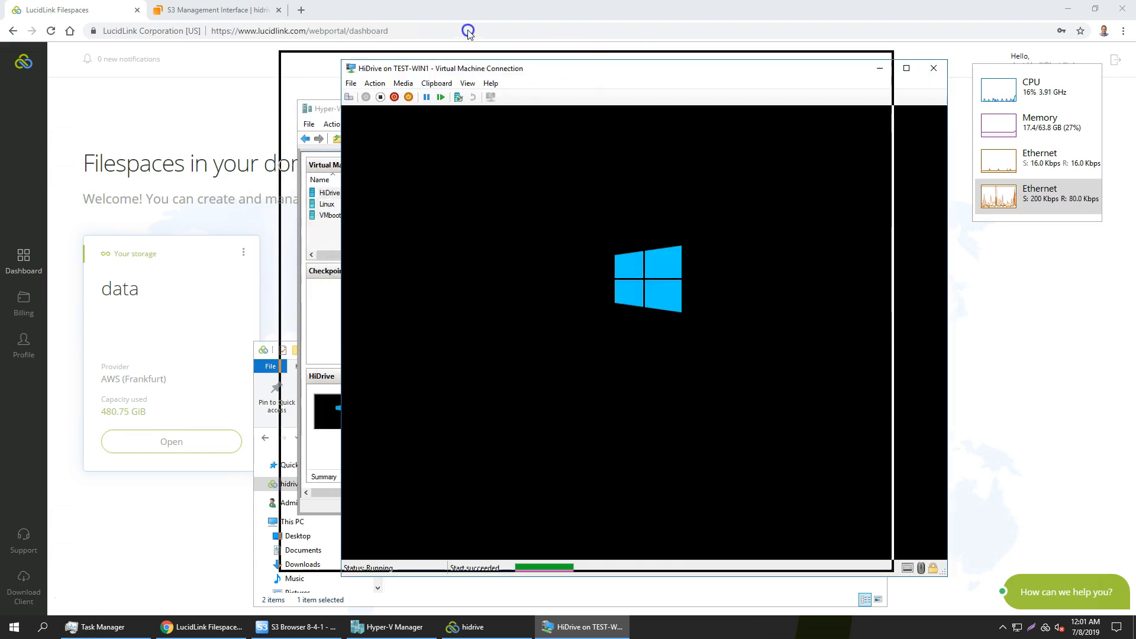
Examine the files in HiDrive's Virtual Machines folder and the filespace's storage status, and return to the virtual machine's window.
left_click(648, 572)
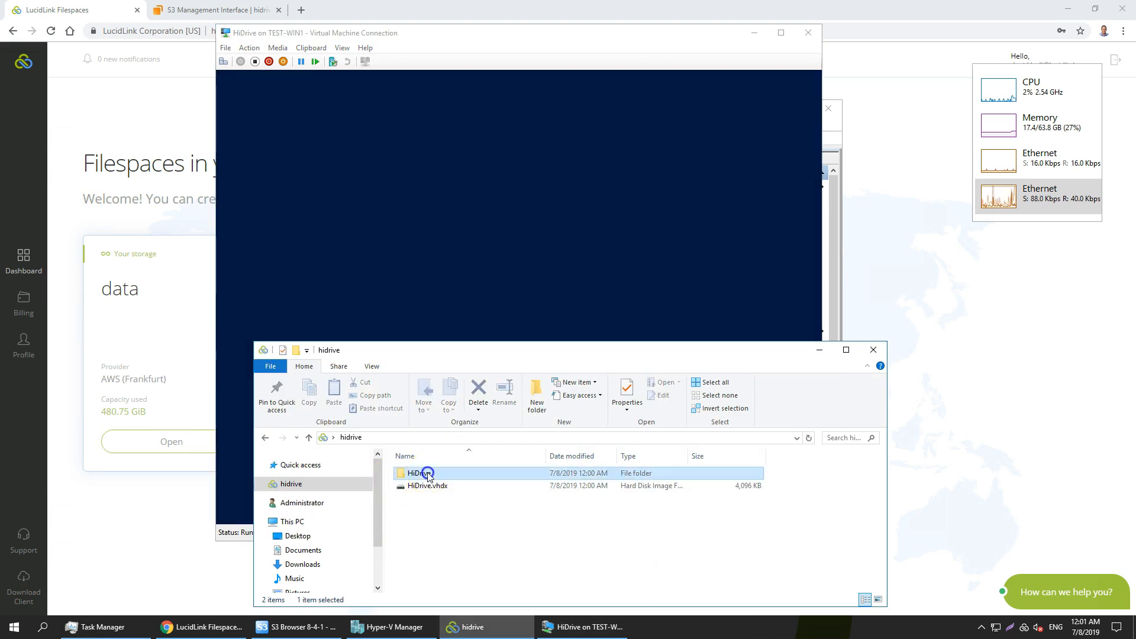
double_click(428, 474)
double_click(428, 474)
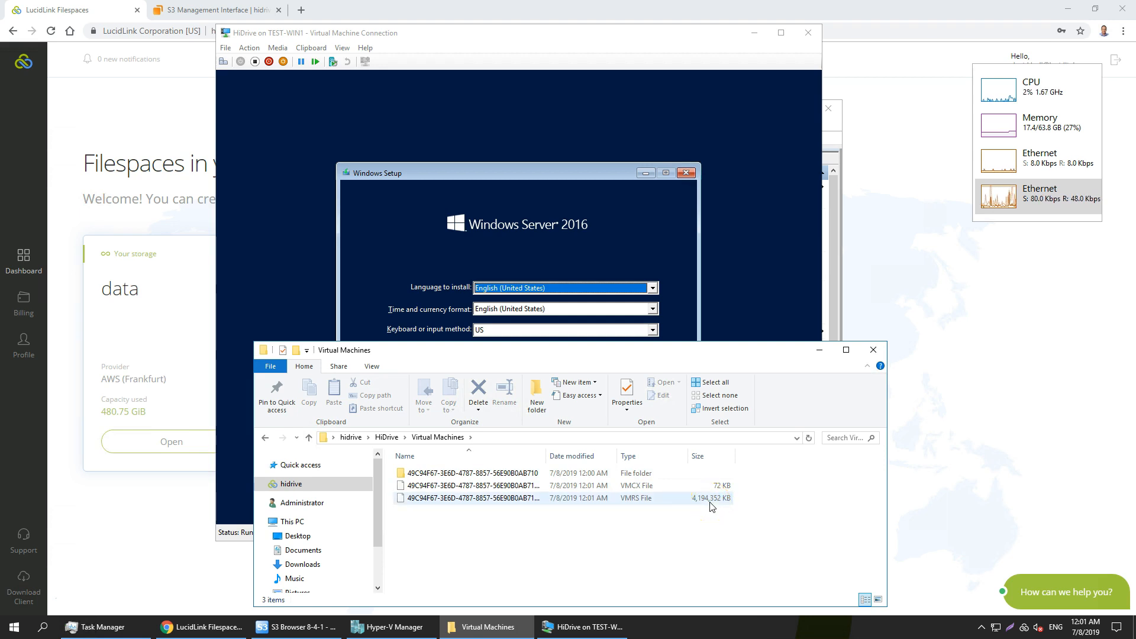
left_click(1024, 628)
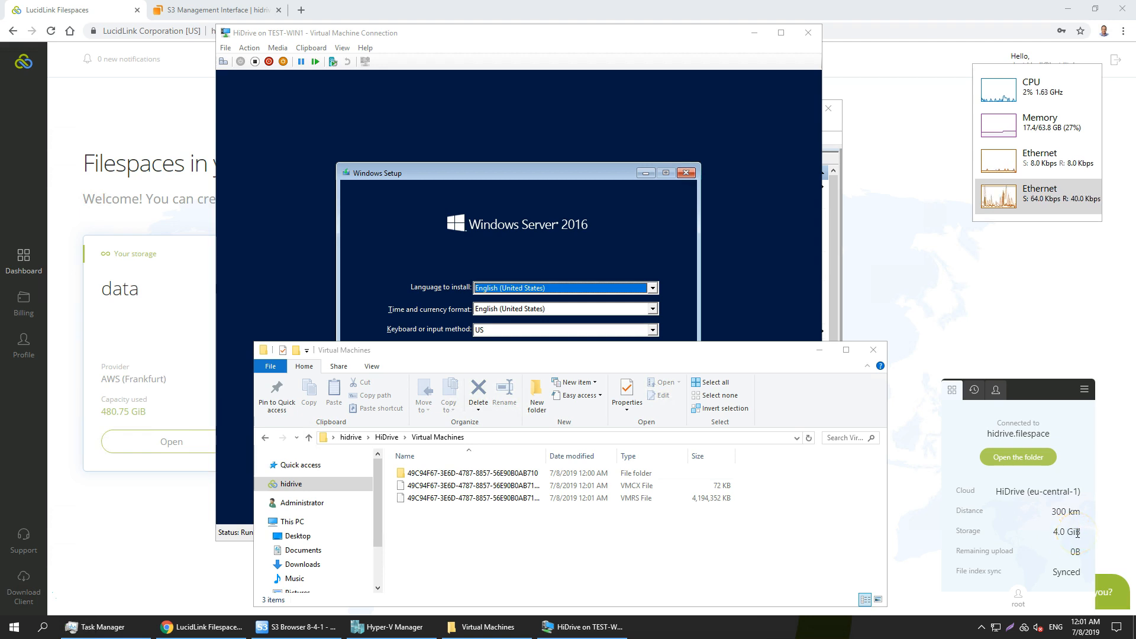
left_click(568, 119)
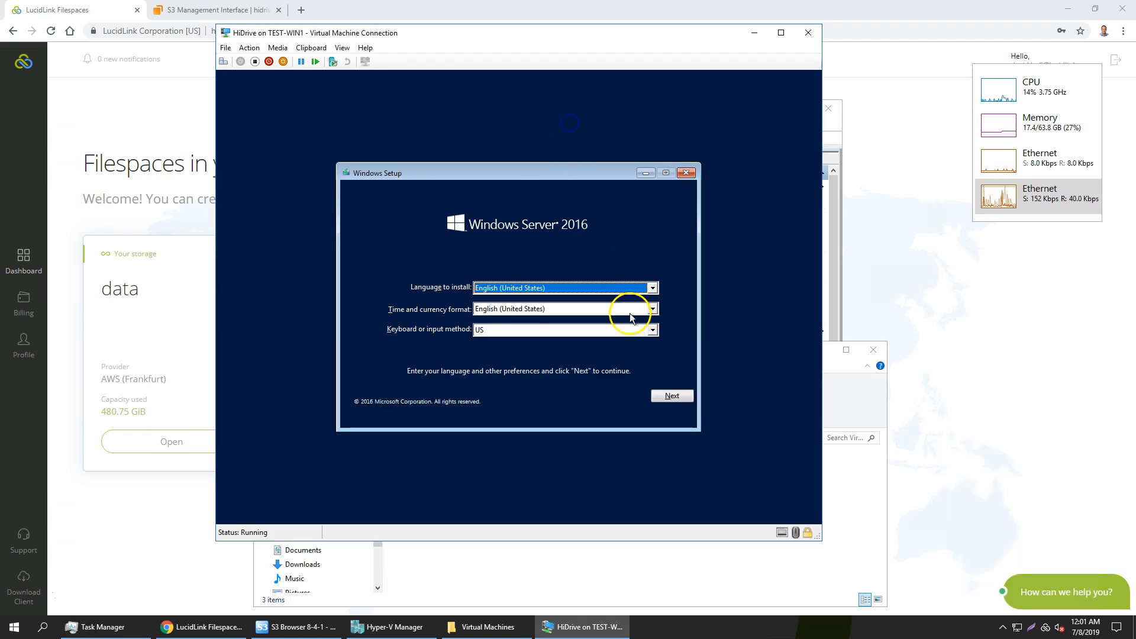
Install Windows Server 2016 on the virtual machine with English (United States) settings, US keyboard and the custom Windows-only installation type.
left_click(671, 395)
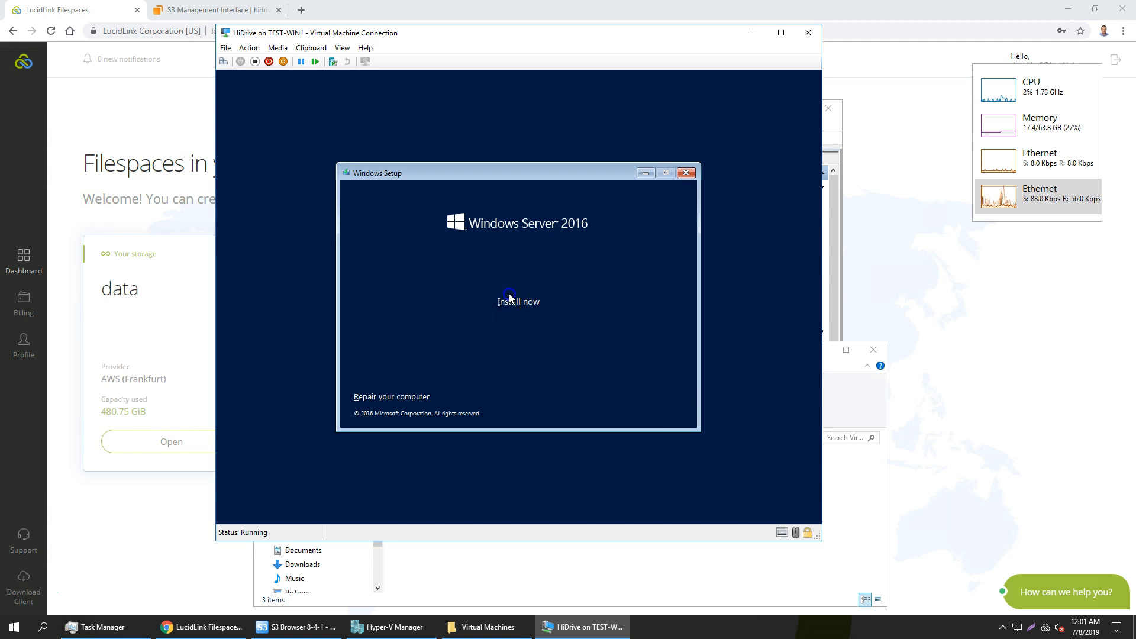
left_click(510, 294)
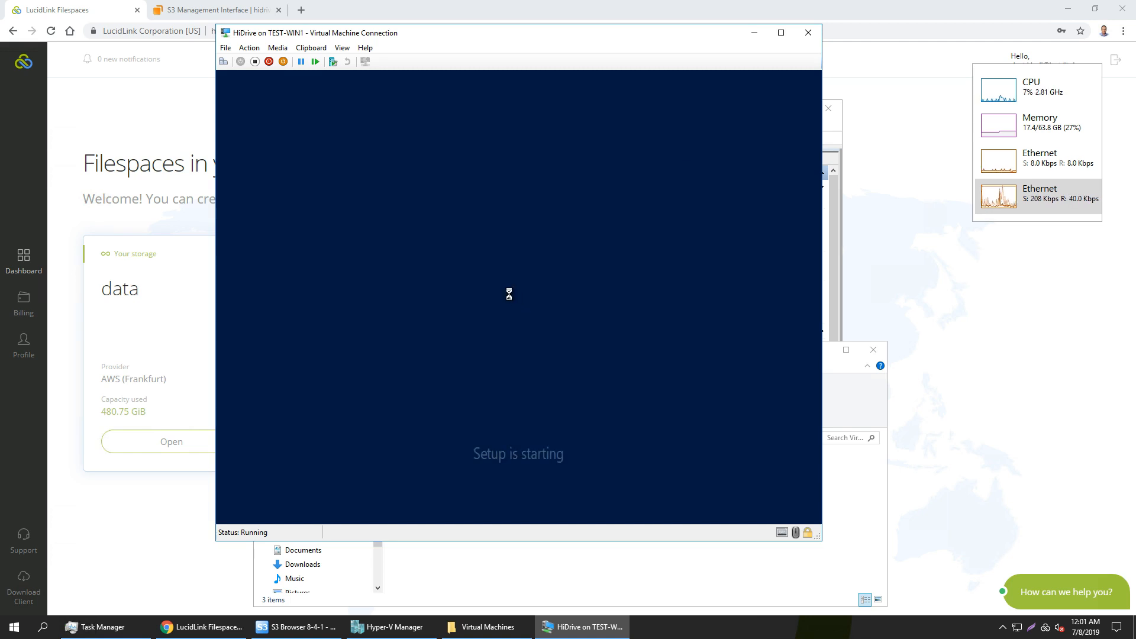
left_click(554, 398)
left_click(414, 223)
left_click(673, 398)
left_click(671, 400)
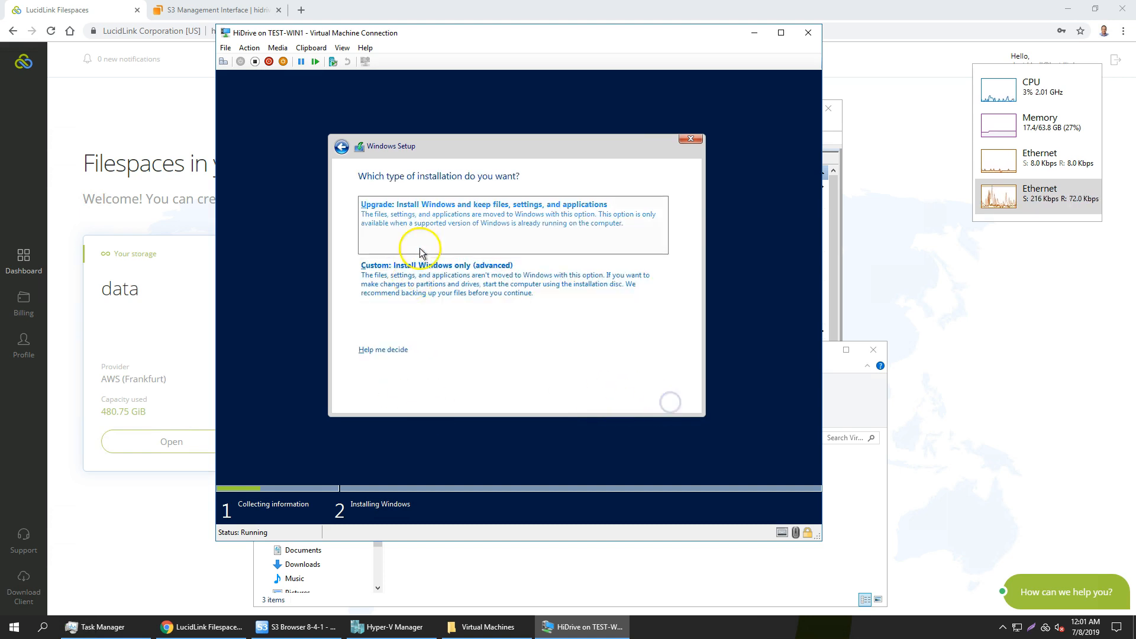
left_click(421, 267)
left_click(675, 400)
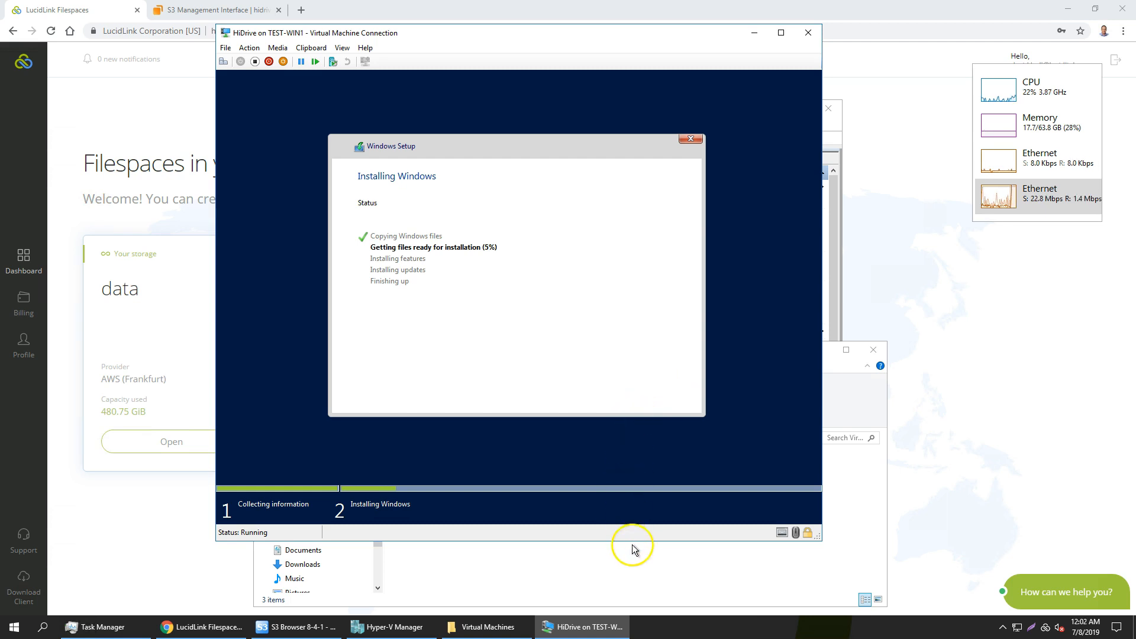
Check the virtual hard disk's file size in the hidrive folder, and return to the virtual machine's window.
left_click(641, 560)
left_click(303, 484)
left_click(506, 542)
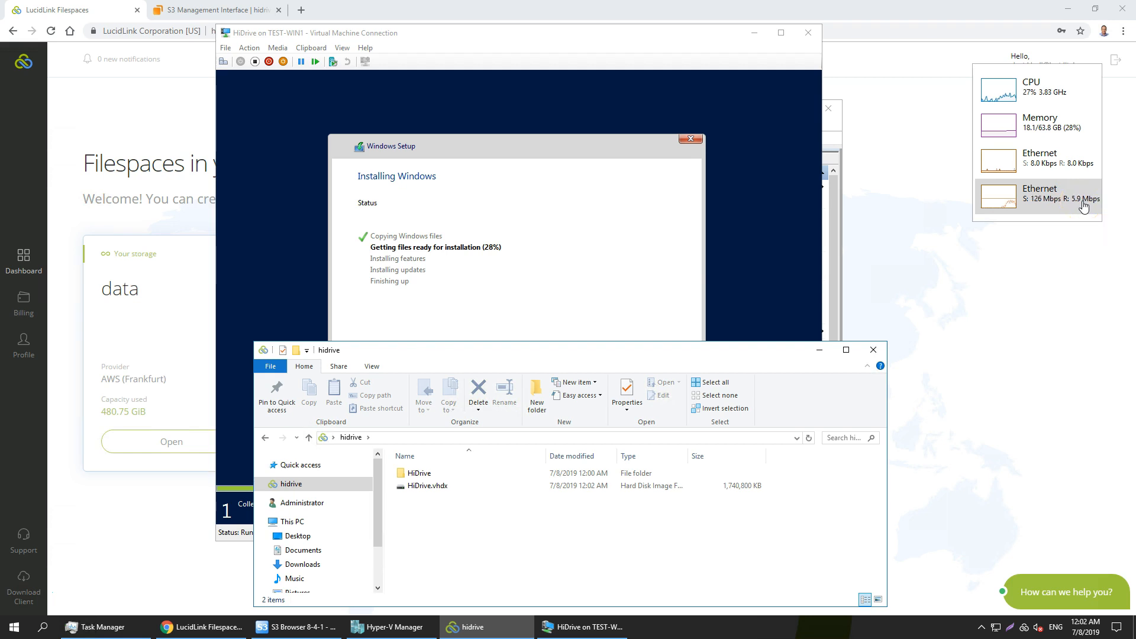
left_click(530, 33)
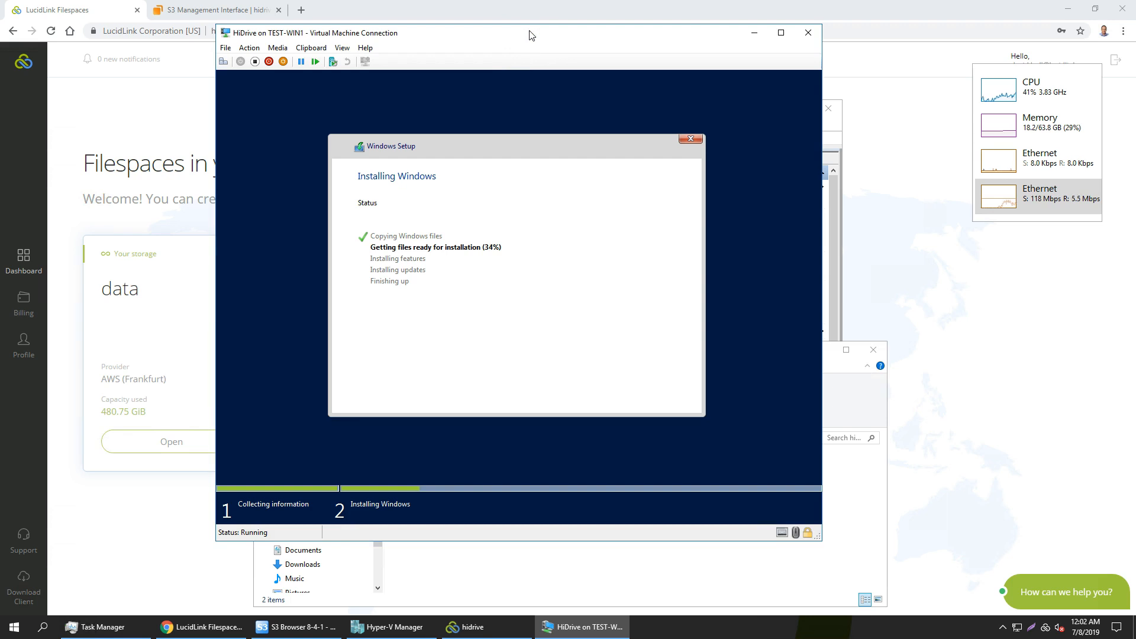
Check the filespace's storage and remaining upload in the LucidLink client and HiDrive.vhdx's size in the hidrive folder, and return to the virtual machine.
left_click(1046, 633)
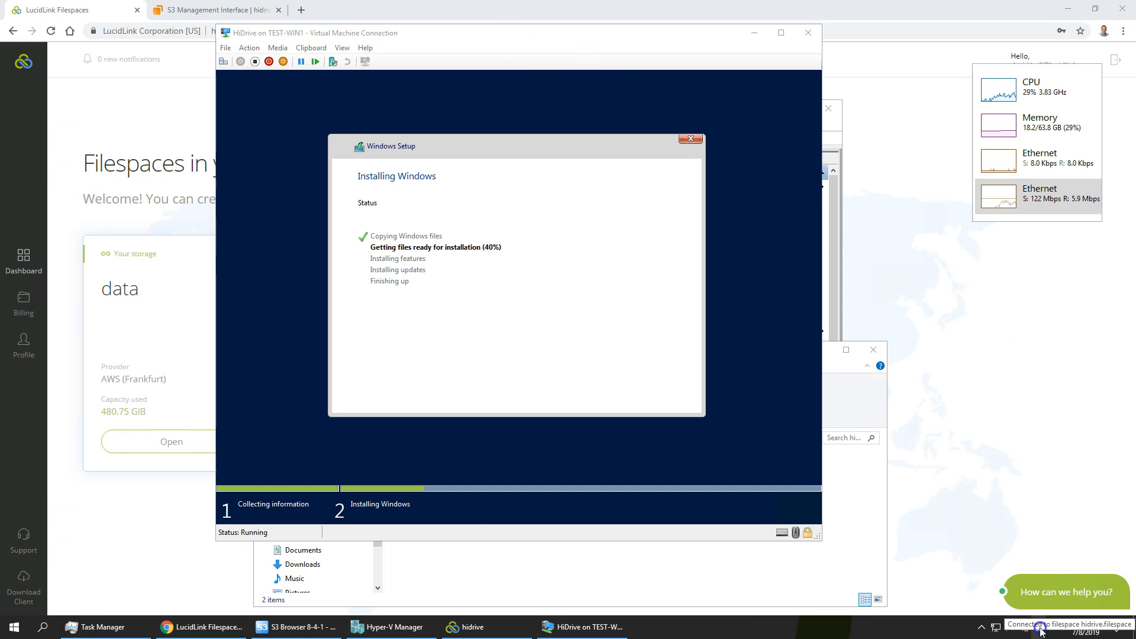
left_click(1039, 630)
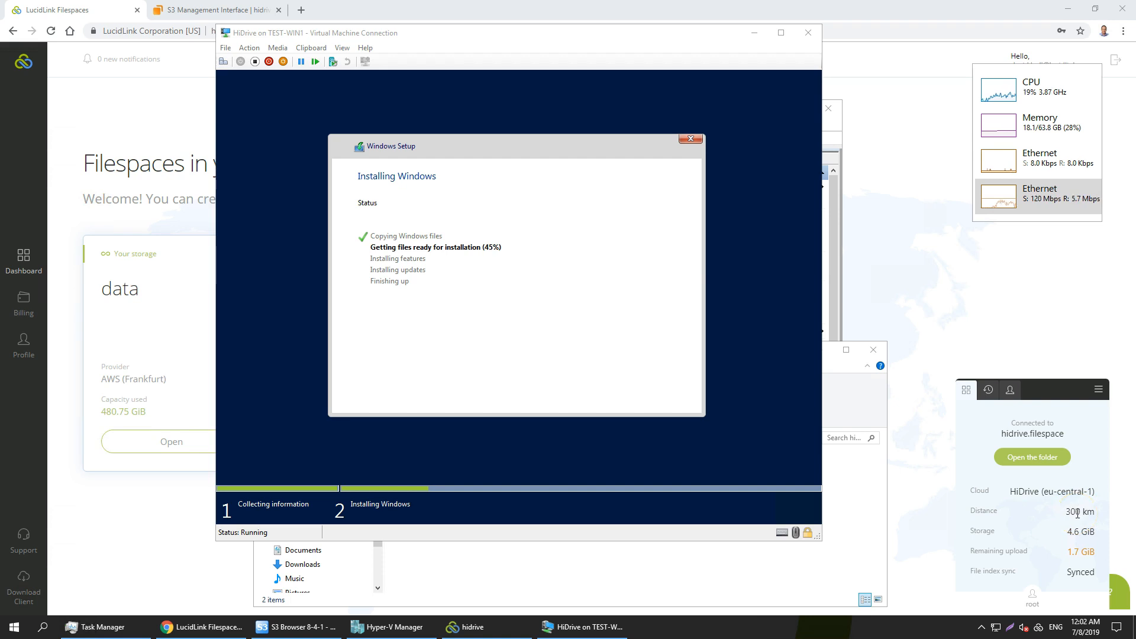
left_click(573, 578)
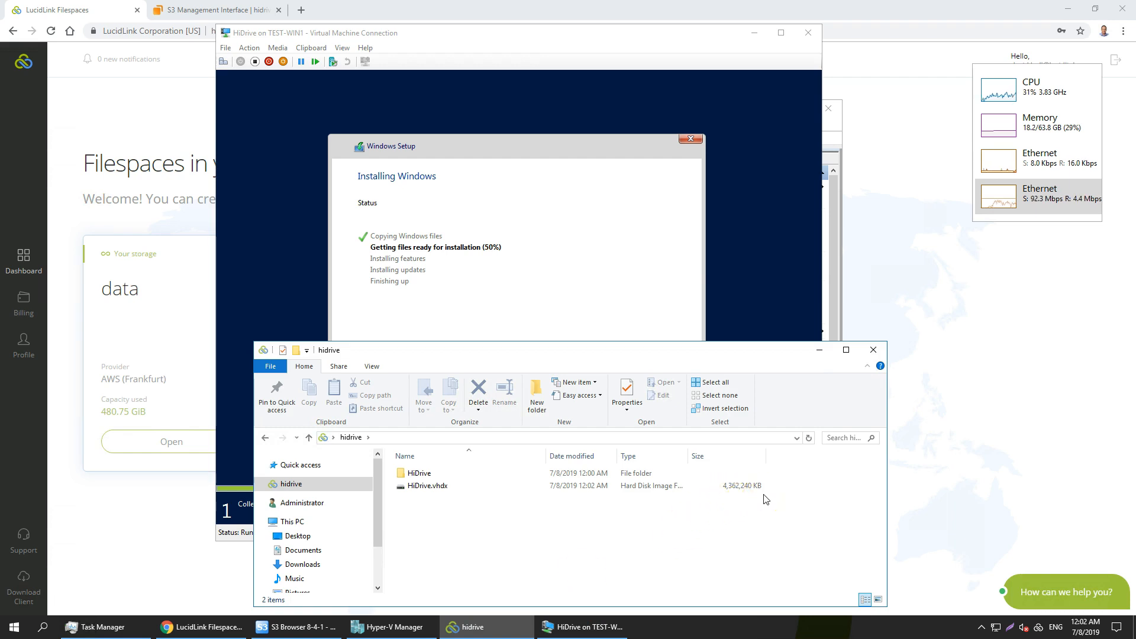
left_click(531, 292)
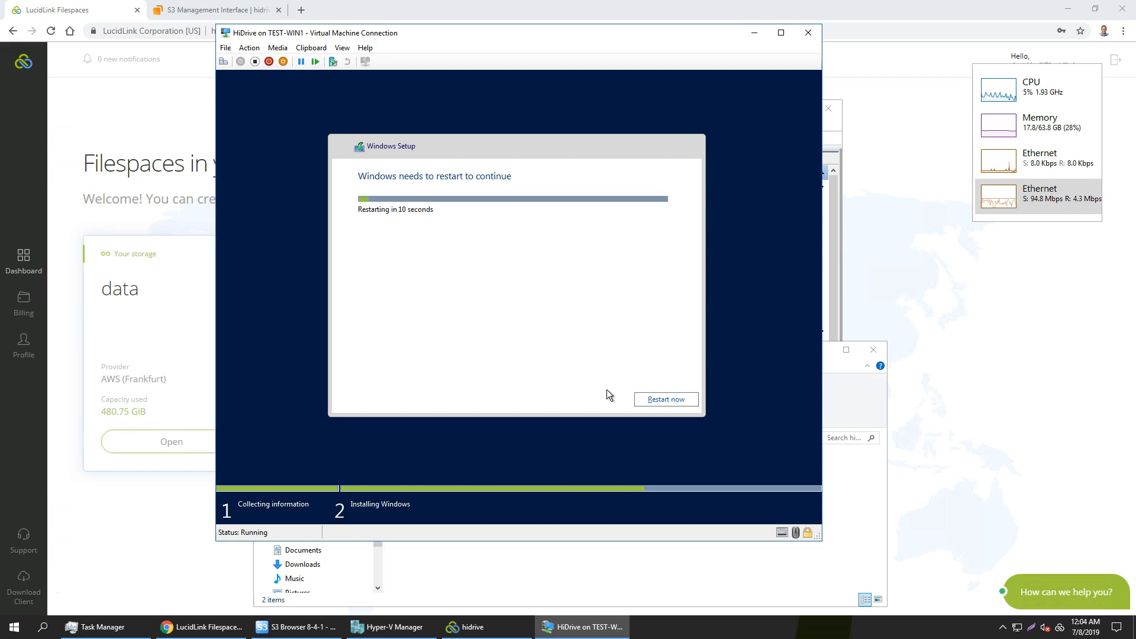
Restart the virtual machine immediately to continue the Windows installation.
left_click(653, 400)
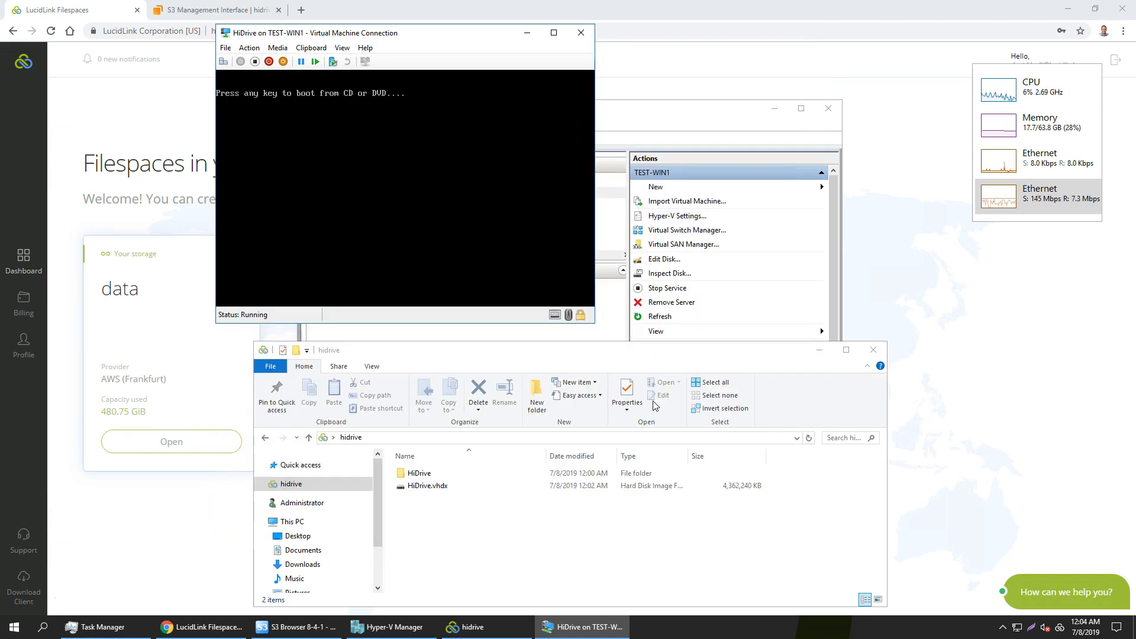
key("Return")
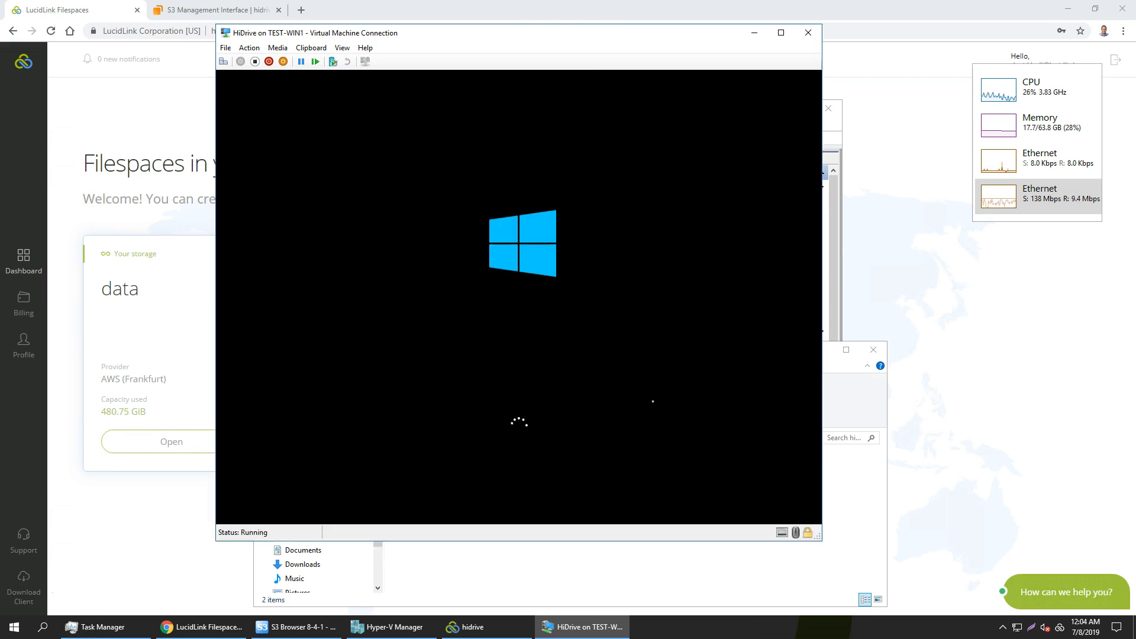
left_click(642, 397)
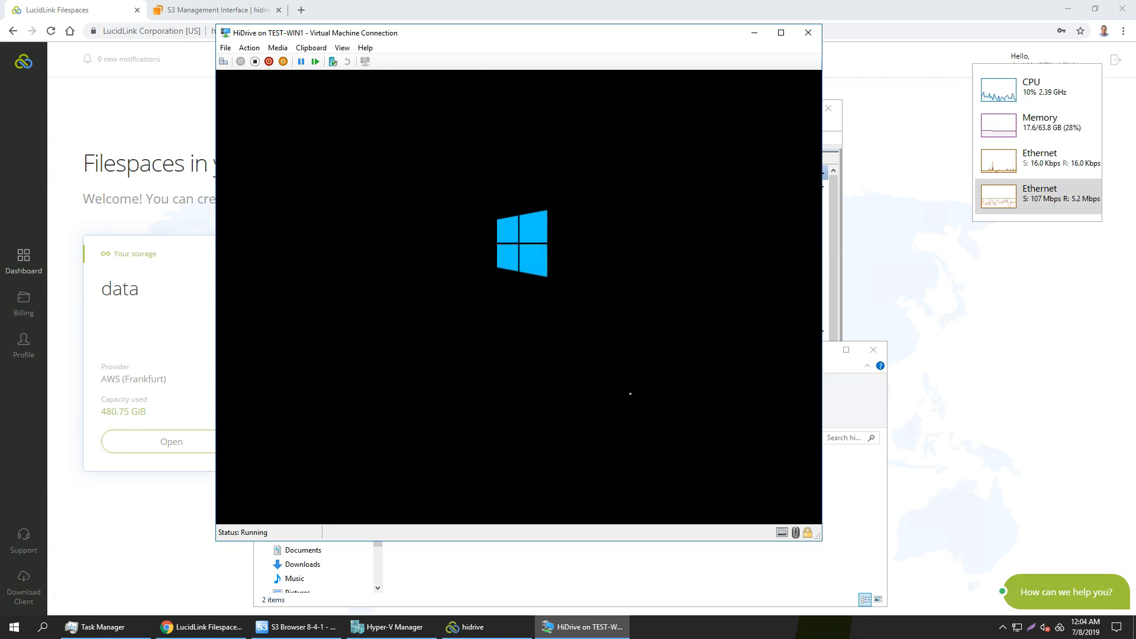
Check HiDrive.vhdx's size in the hidrive folder, and switch to S3 Browser to examine the lucidlink bucket's refreshed file list.
left_click(581, 564)
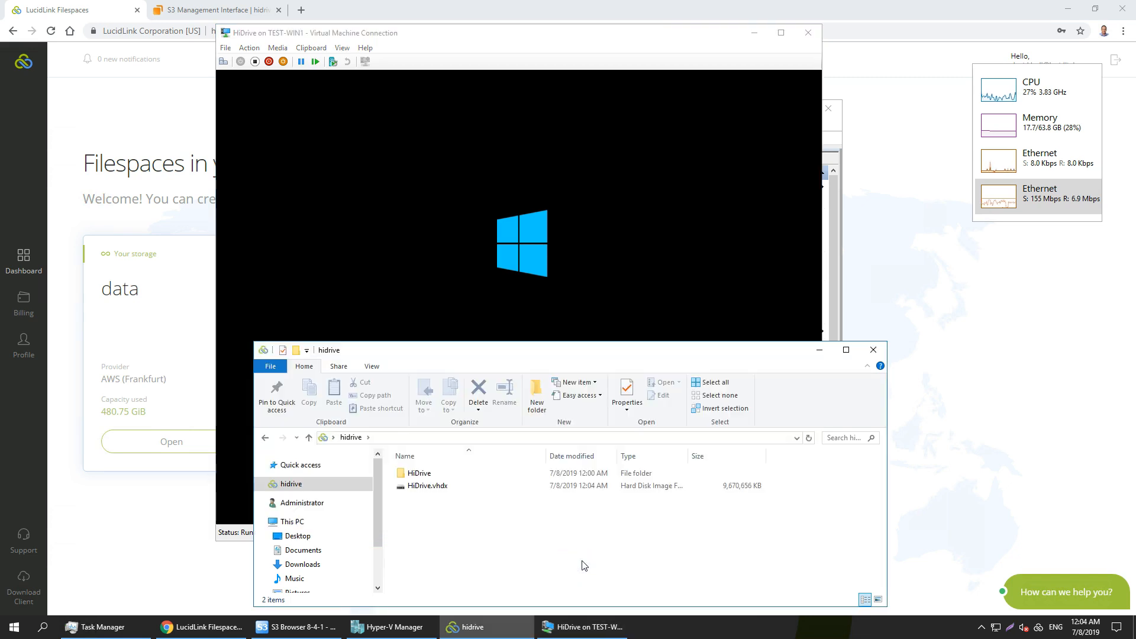
left_click(584, 563)
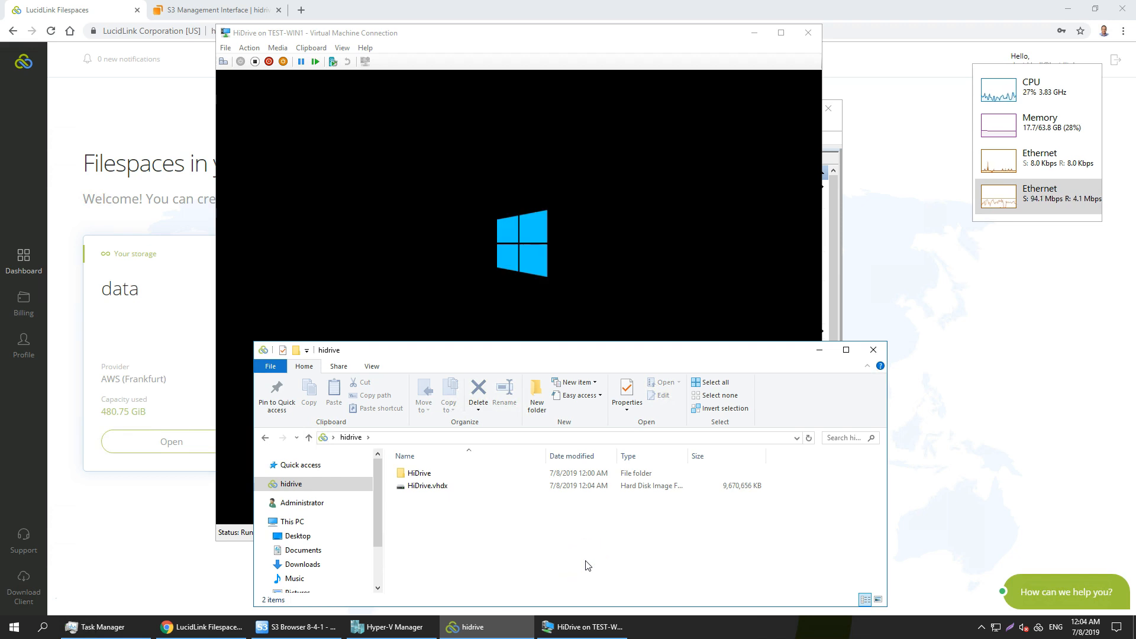
left_click(312, 630)
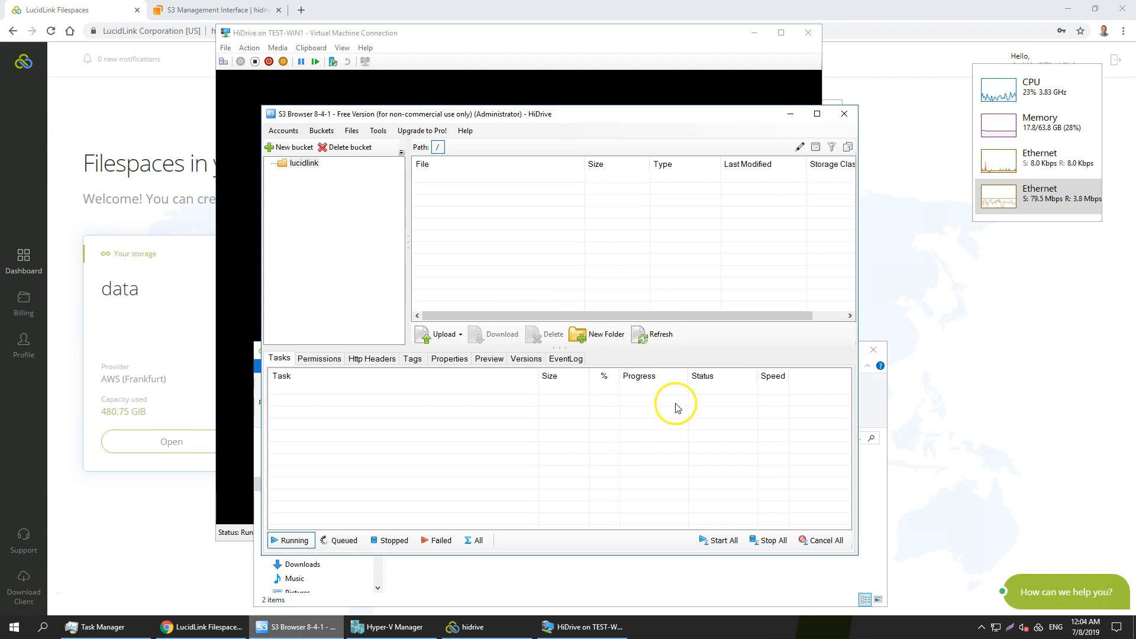
left_click(656, 340)
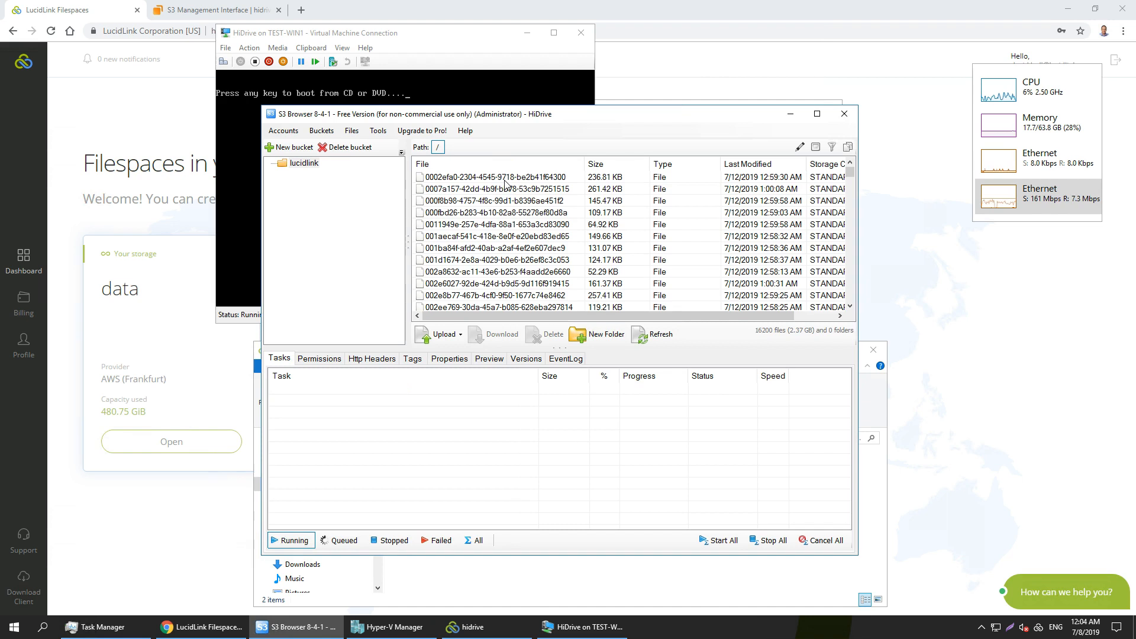
left_click_drag(847, 173, 856, 233)
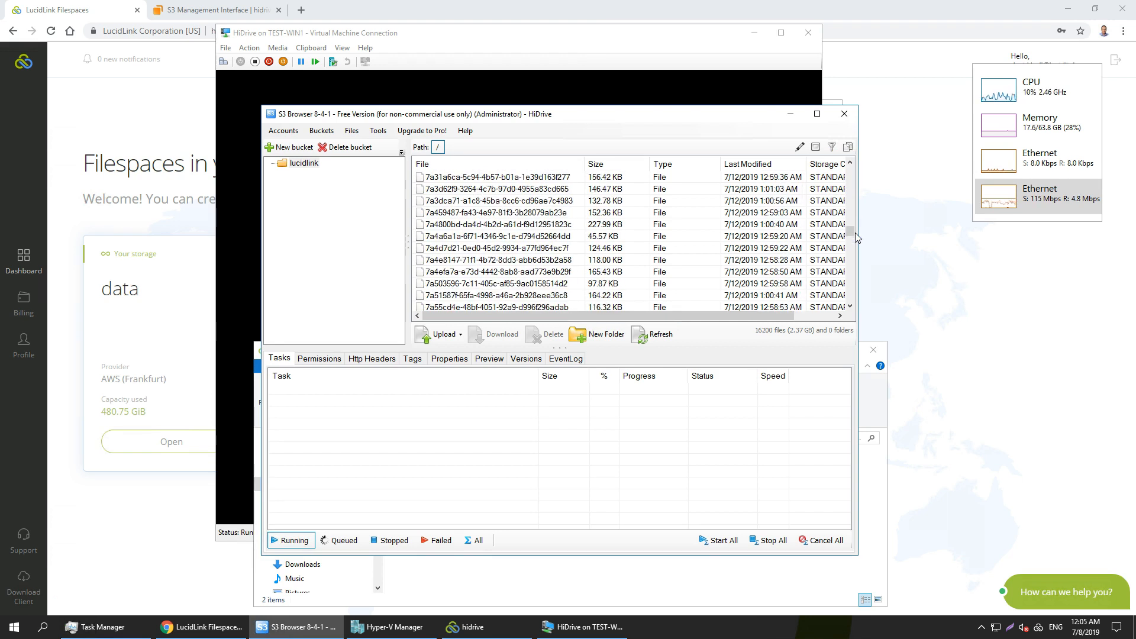
Return to the virtual machine and set the password for the built-in administrator account.
left_click(549, 34)
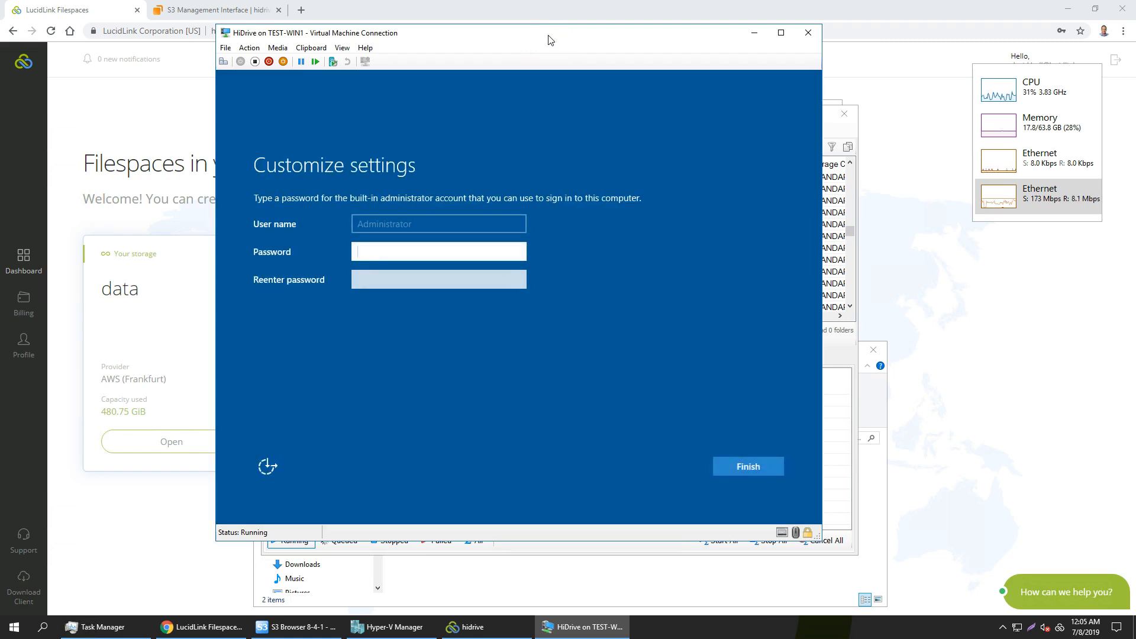
key("Tab")
type("••••••••")
key("Return")
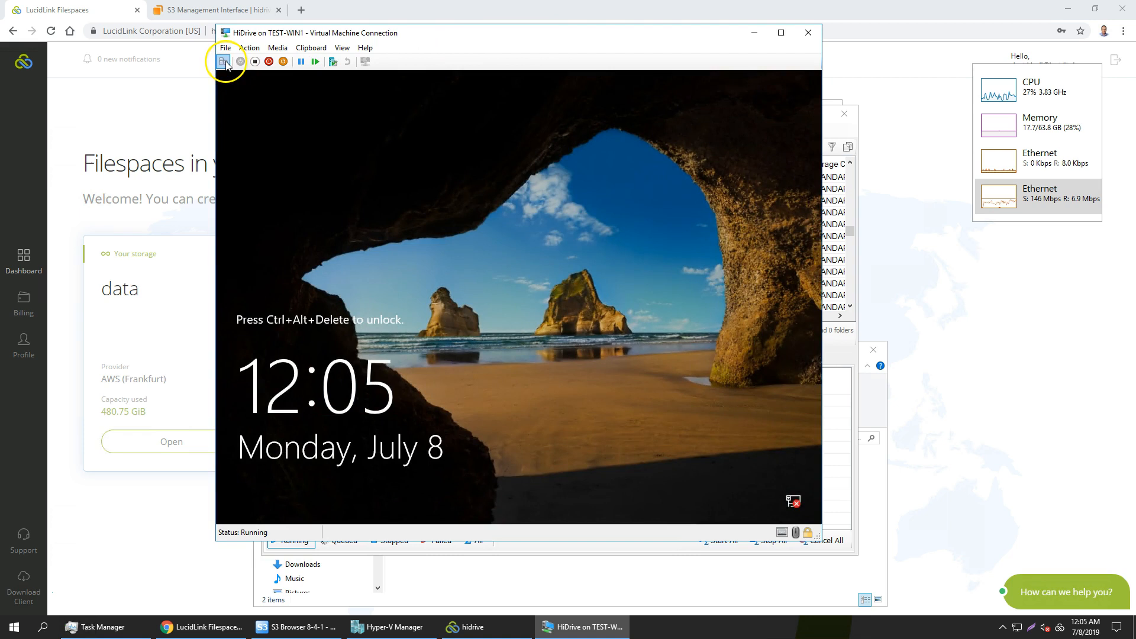
Unlock the virtual machine and sign in to Windows Server with the administrator account's password.
left_click(225, 62)
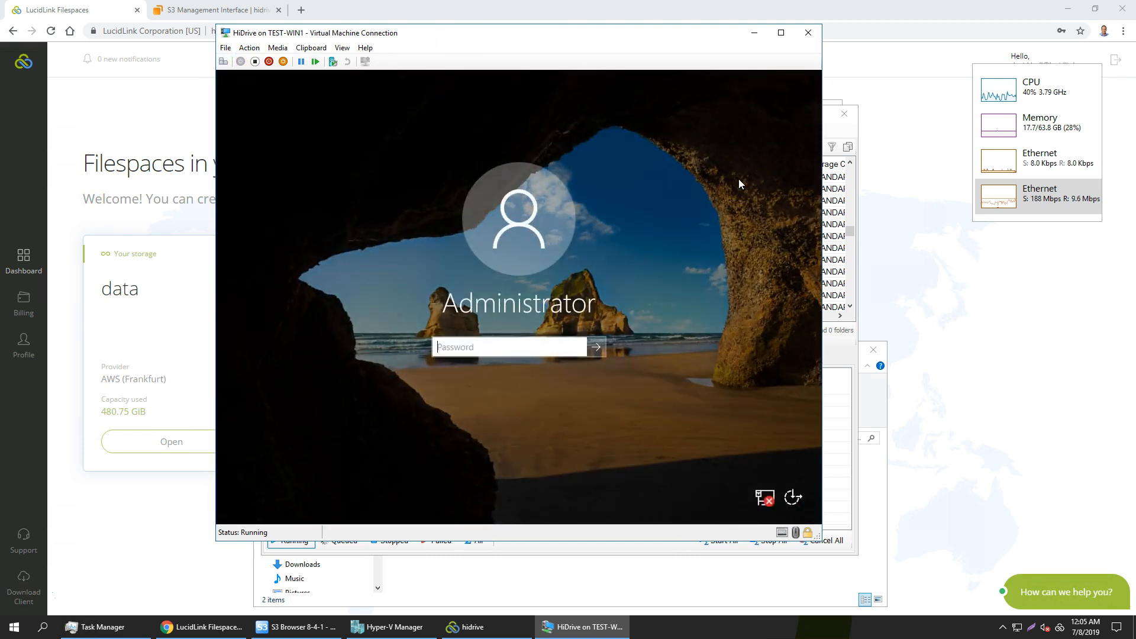
type("•••••••••")
key("Return")
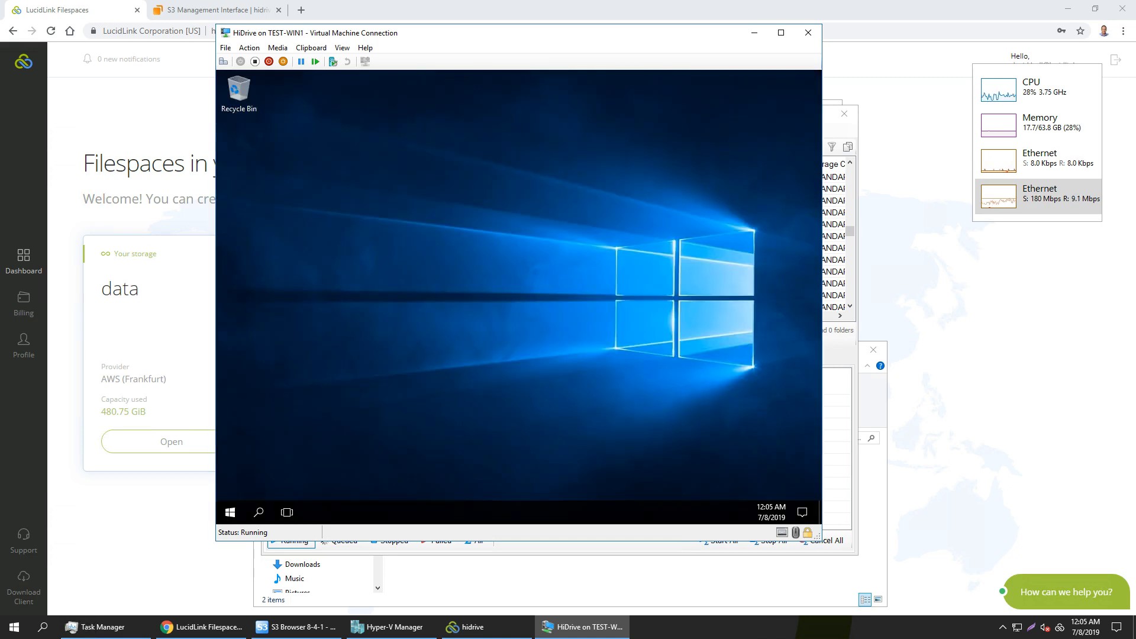
View the virtual machine's drives and the Users folder on Local Disk (C:), and close File Explorer.
left_click(348, 512)
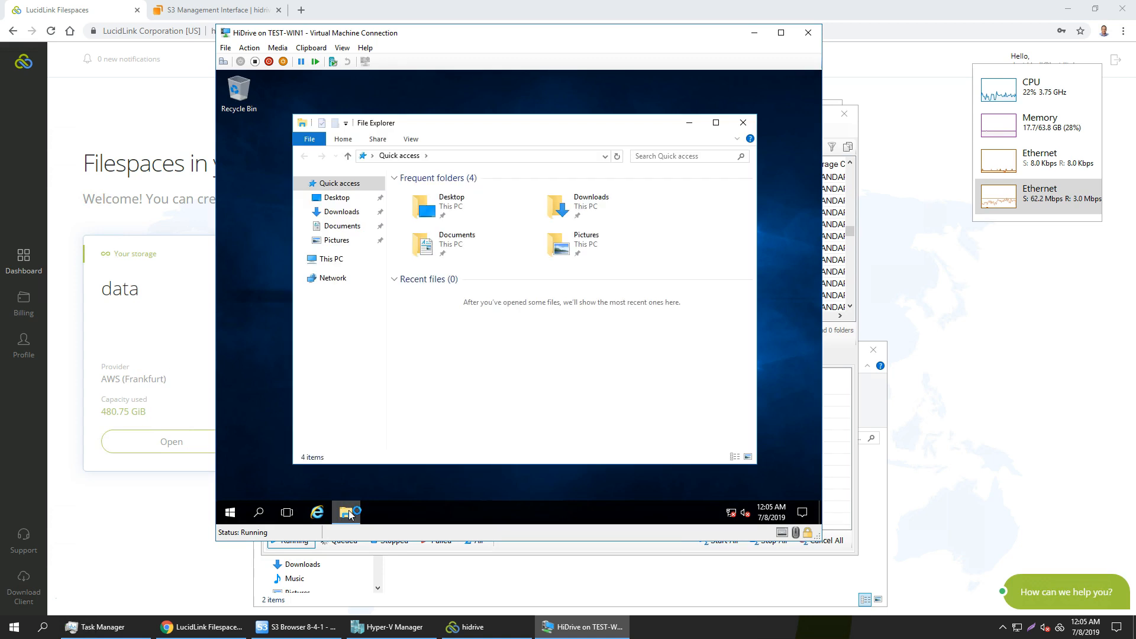
left_click(345, 262)
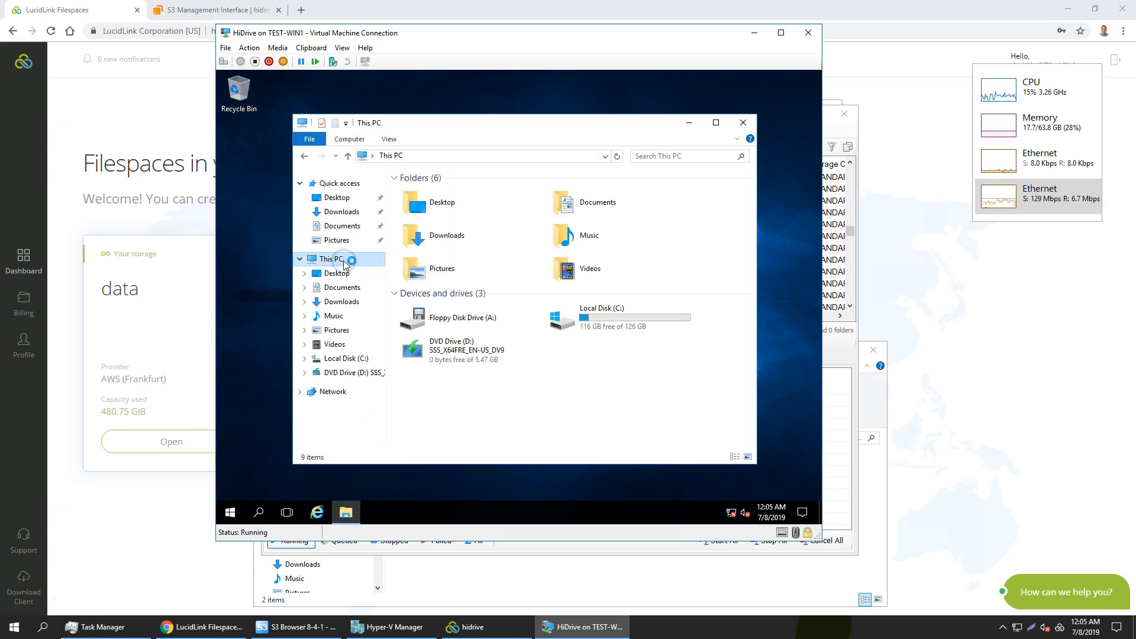
left_click(362, 359)
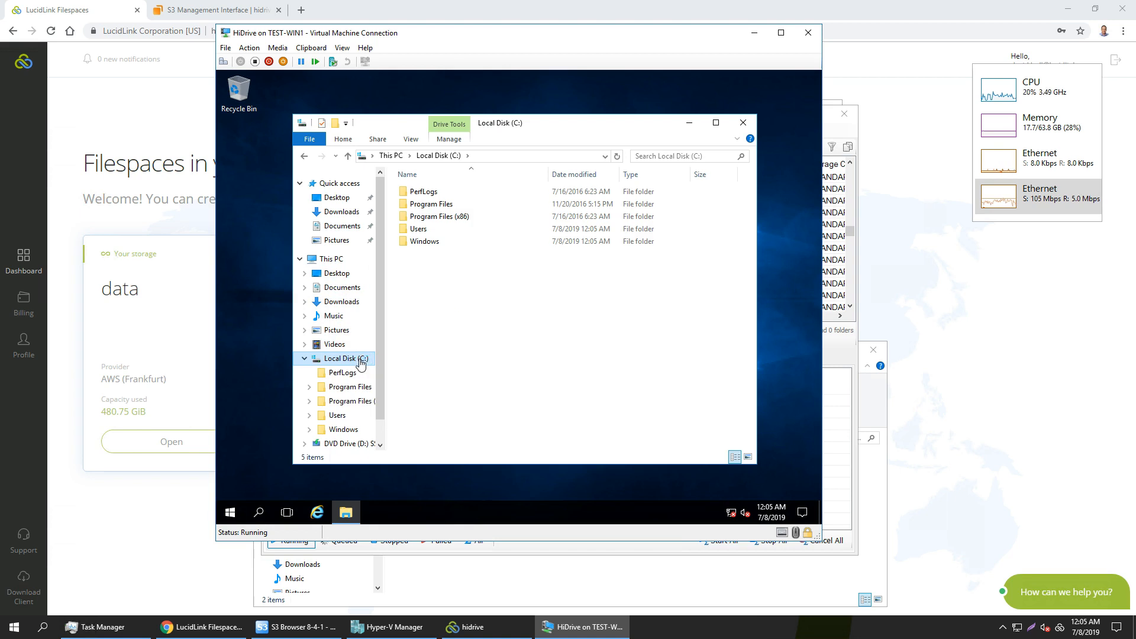
double_click(430, 229)
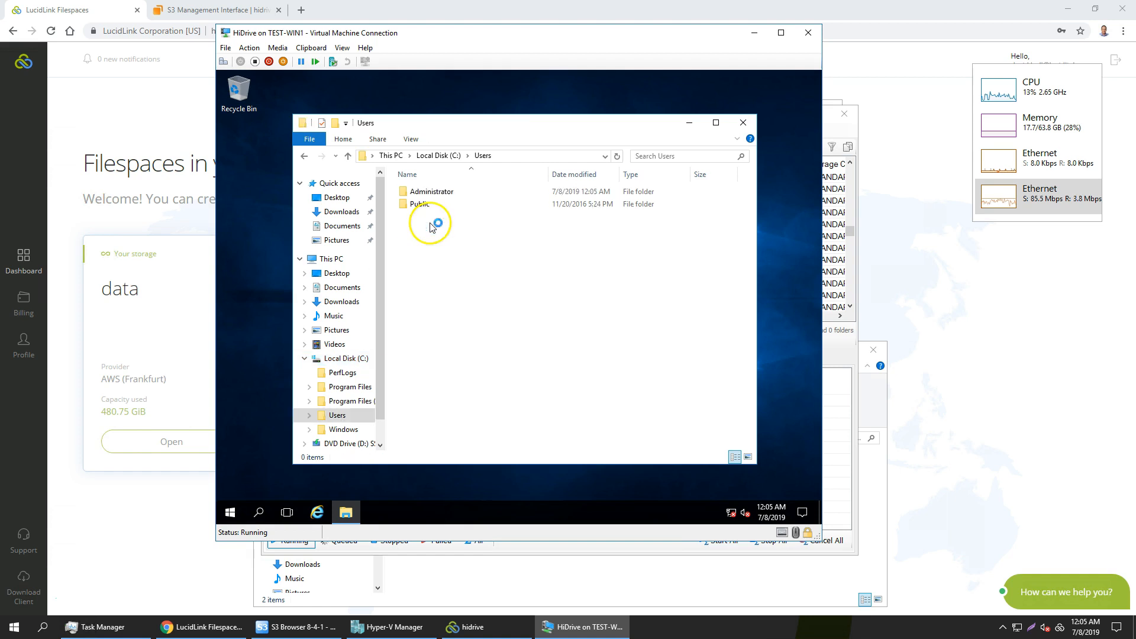
left_click(743, 125)
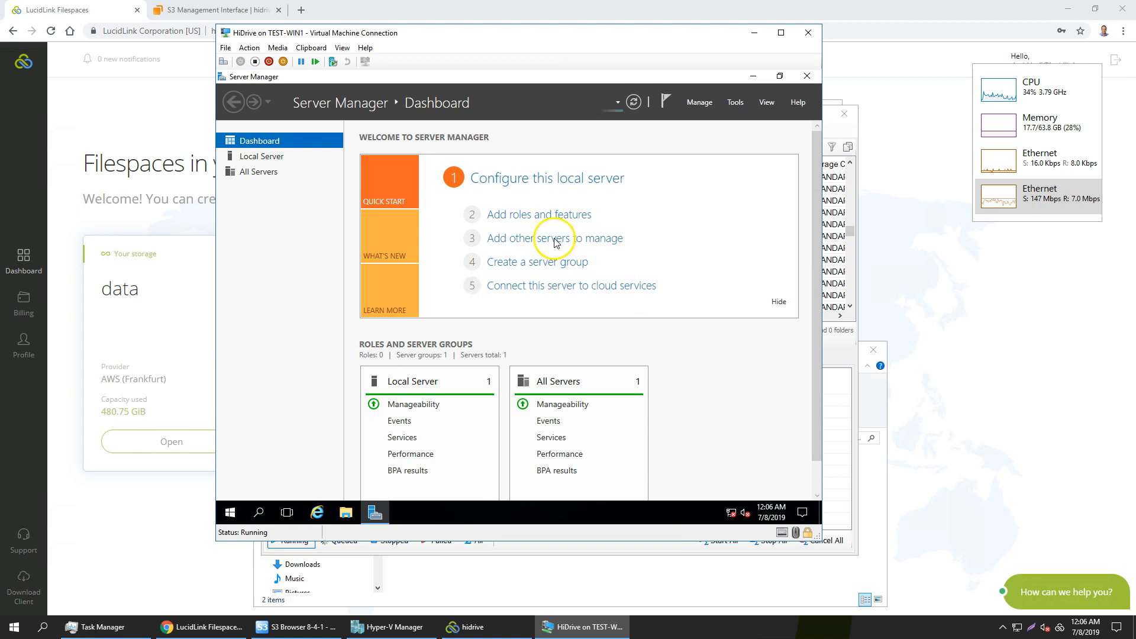
Look through the Add Roles and Features Wizard up to the destination server selection, and cancel it.
left_click(551, 216)
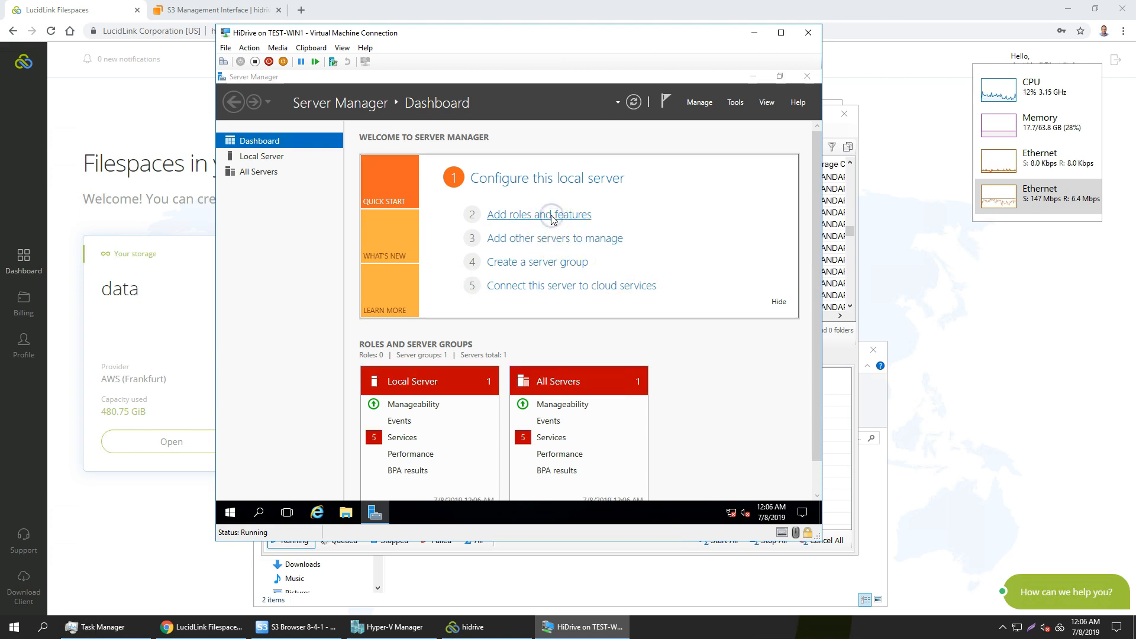
left_click(566, 419)
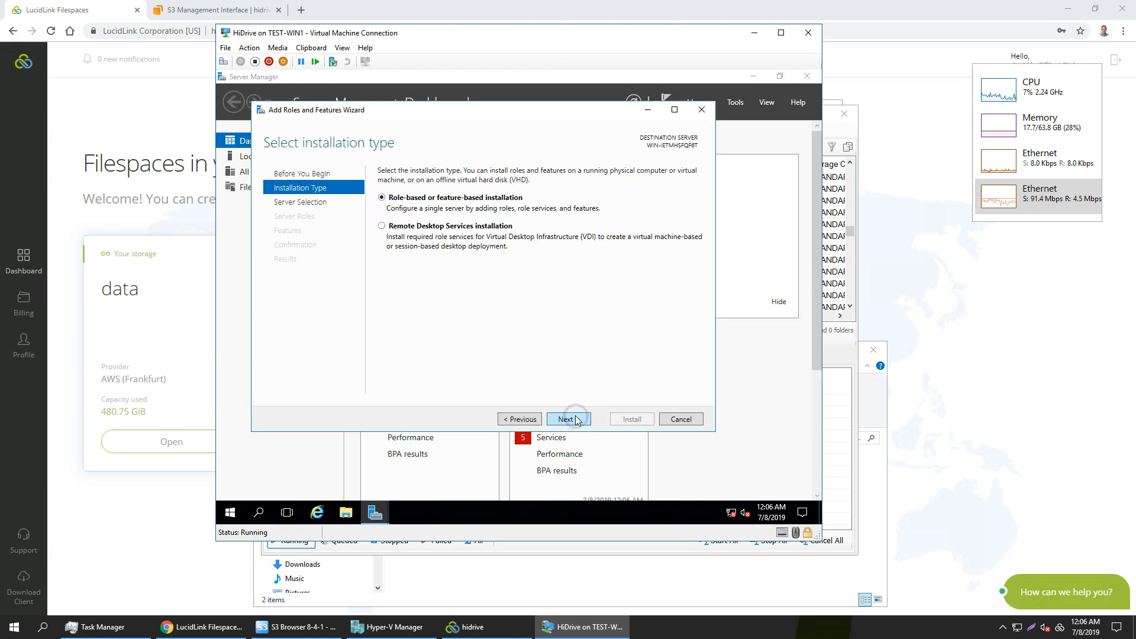
left_click(568, 419)
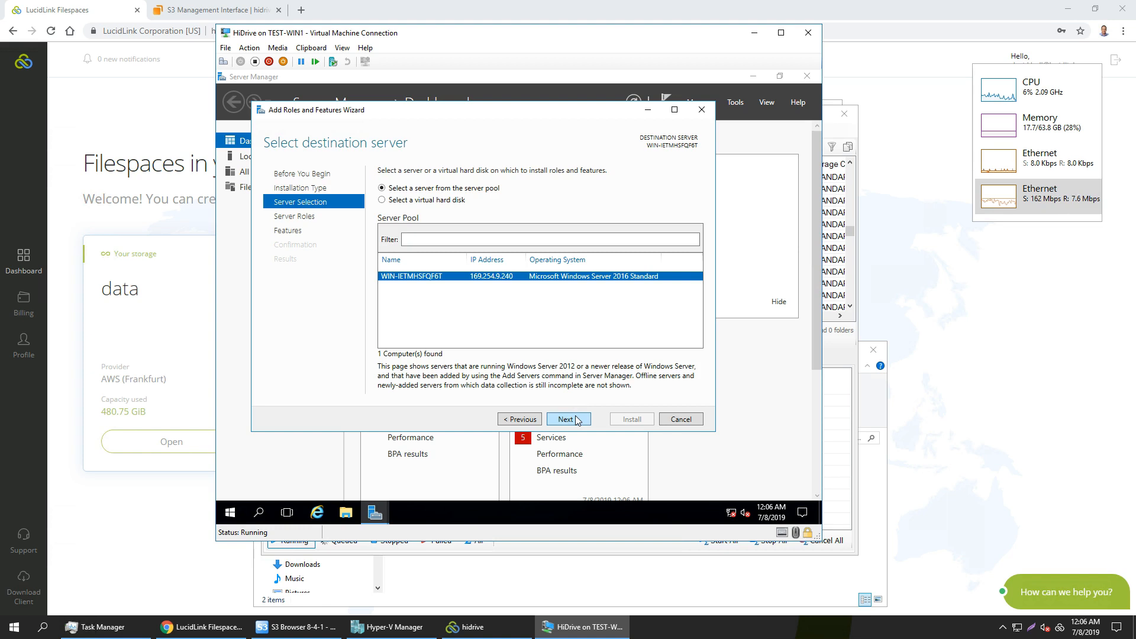
left_click(682, 419)
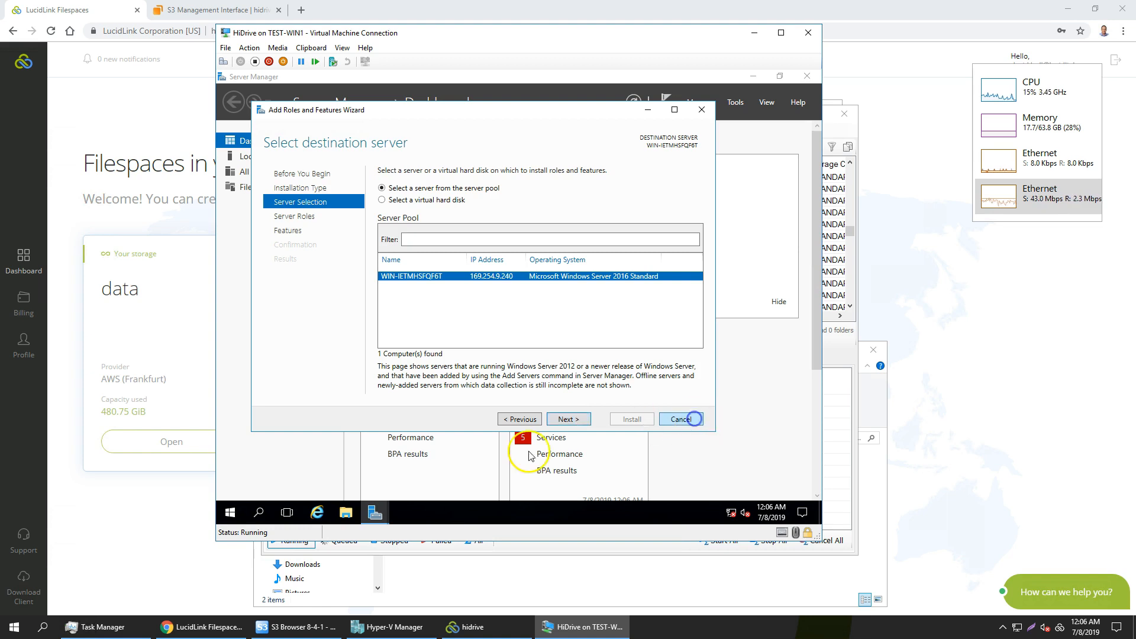
Shut down Windows Server inside the virtual machine and start the HiDrive virtual machine again.
left_click(230, 513)
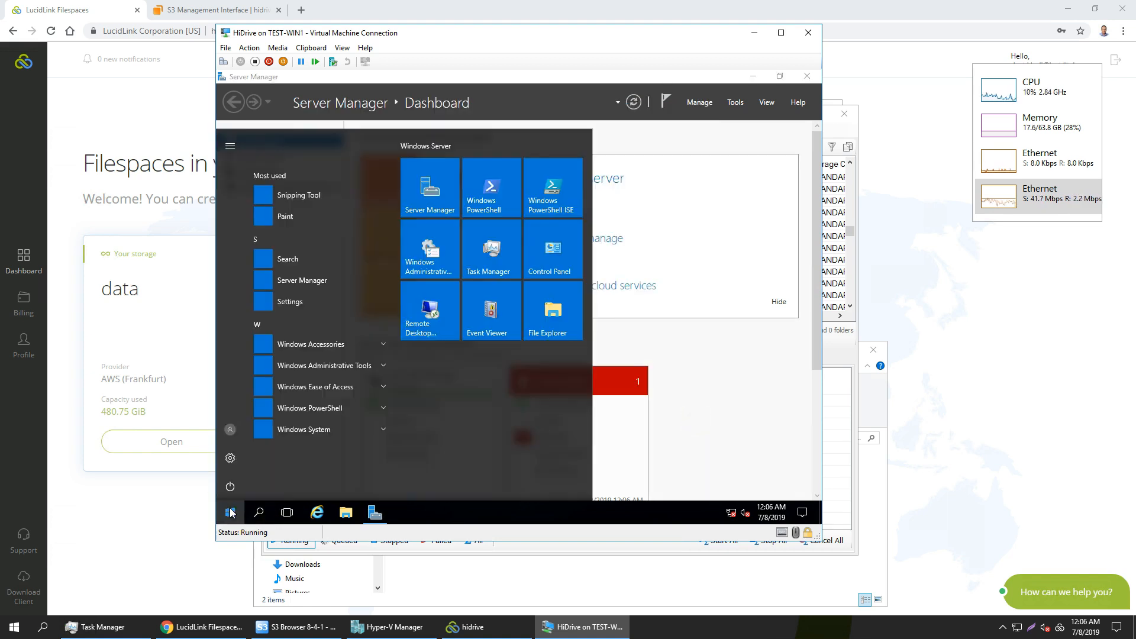
left_click(230, 485)
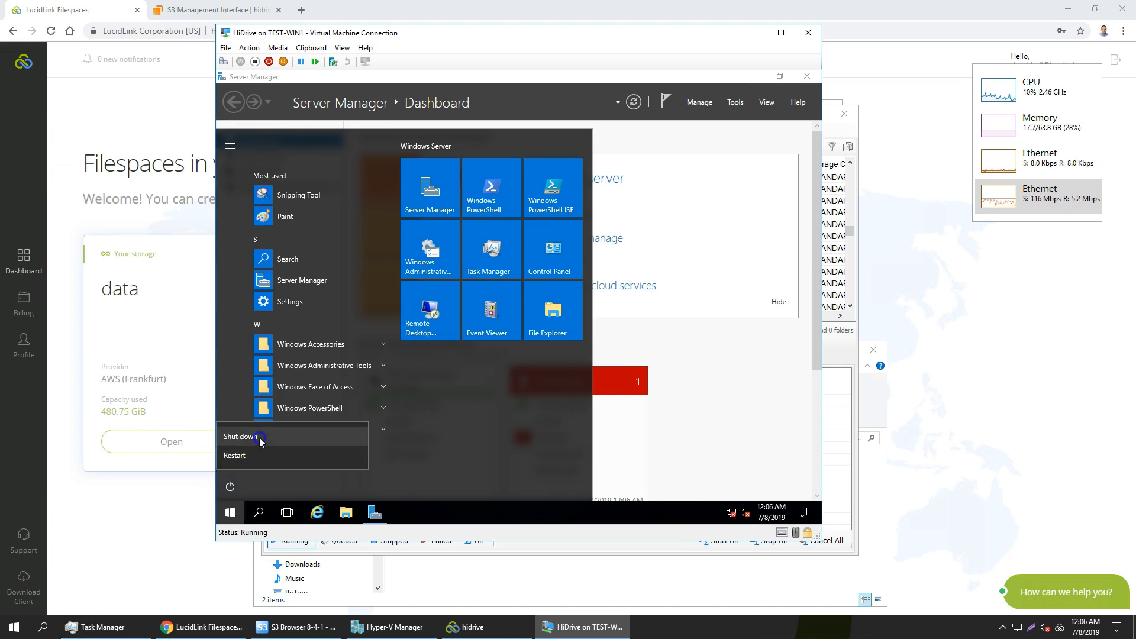
left_click(256, 435)
left_click(407, 453)
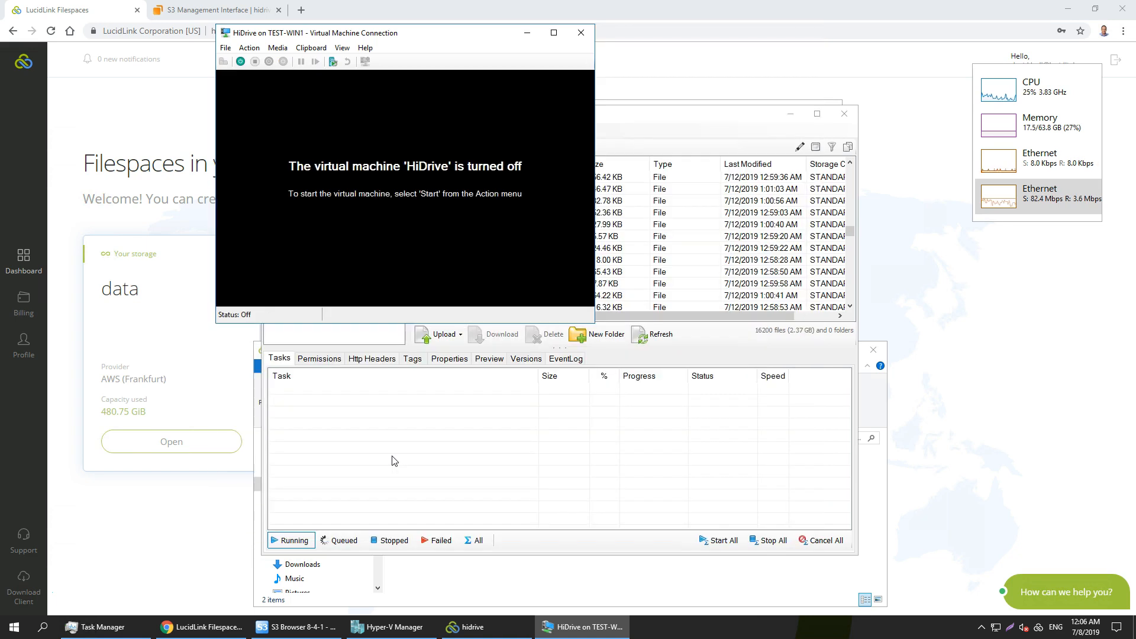
left_click(240, 61)
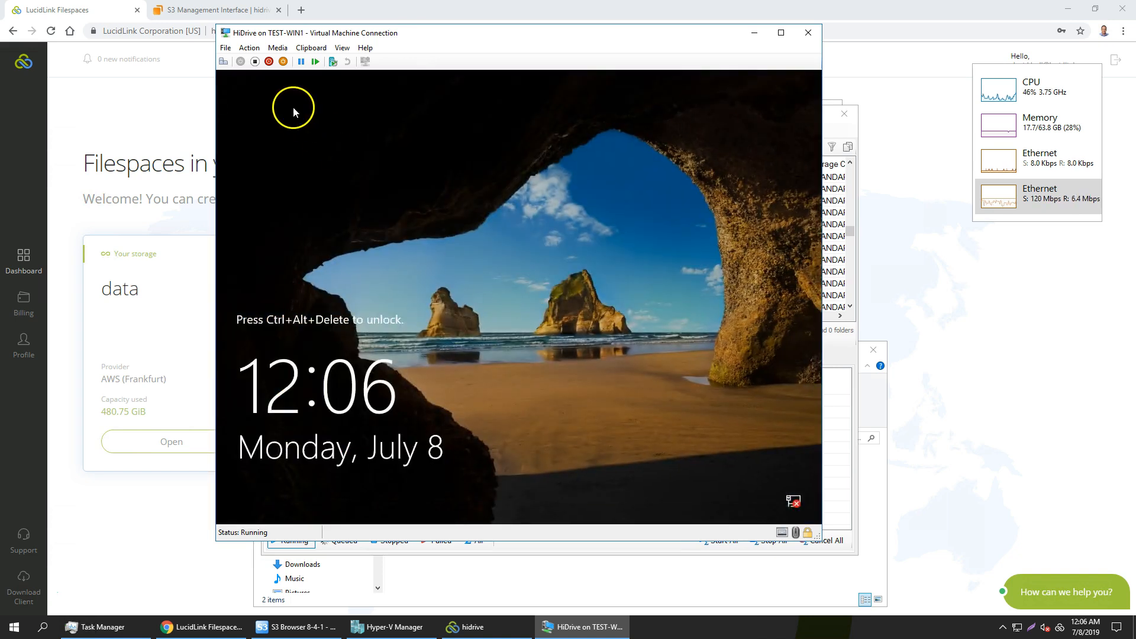
Unlock the restarted HiDrive virtual machine and sign in to Windows Server by entering the administrator account's password.
left_click(223, 61)
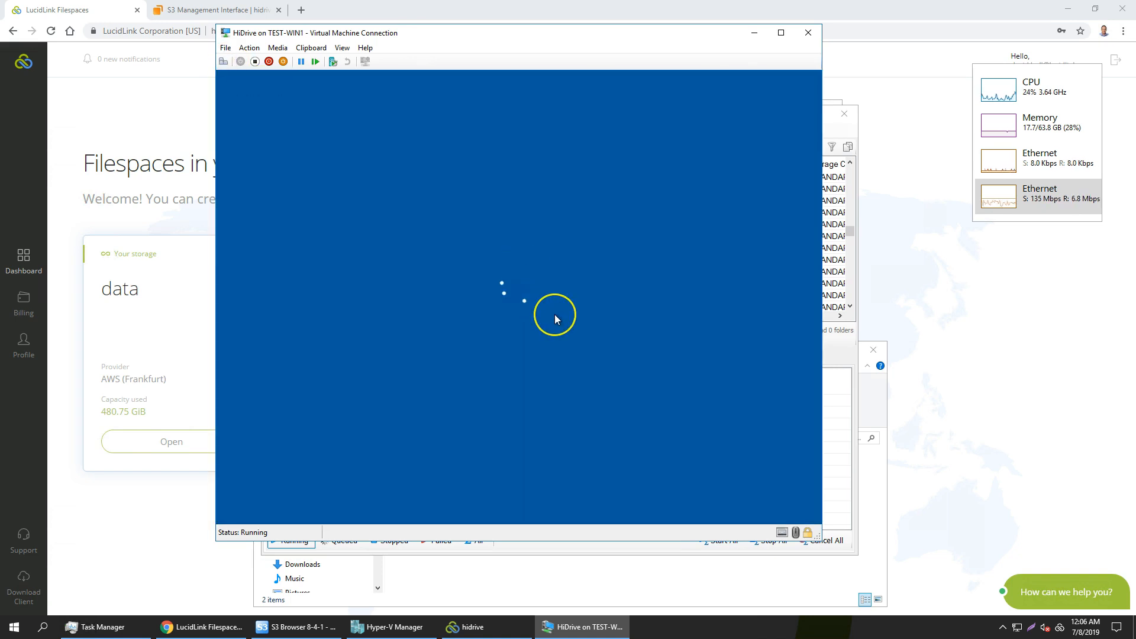
type("••••")
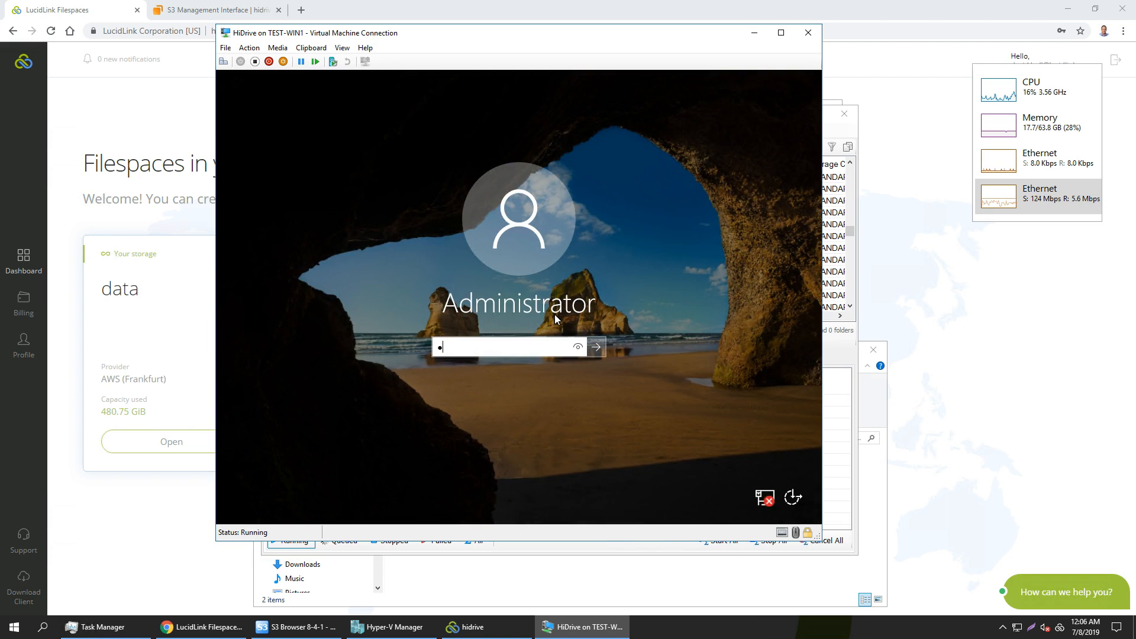
type("••••")
key("Return")
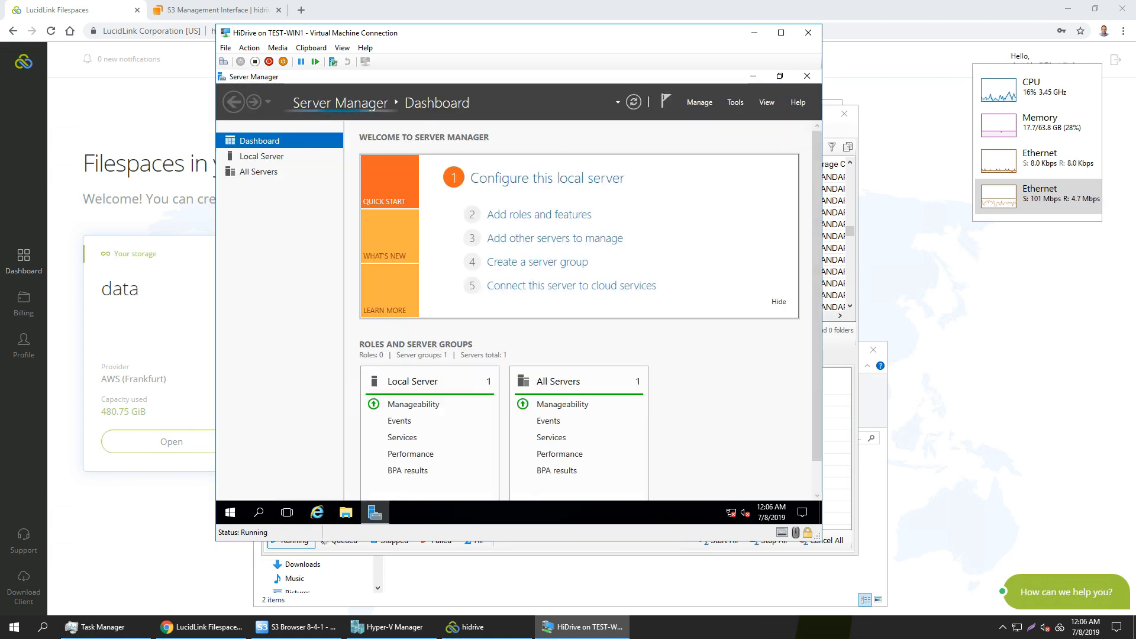
Bring up the hidrive filespace folder, switch to S3 Browser, and refresh the lucidlink bucket's file list.
left_click(460, 579)
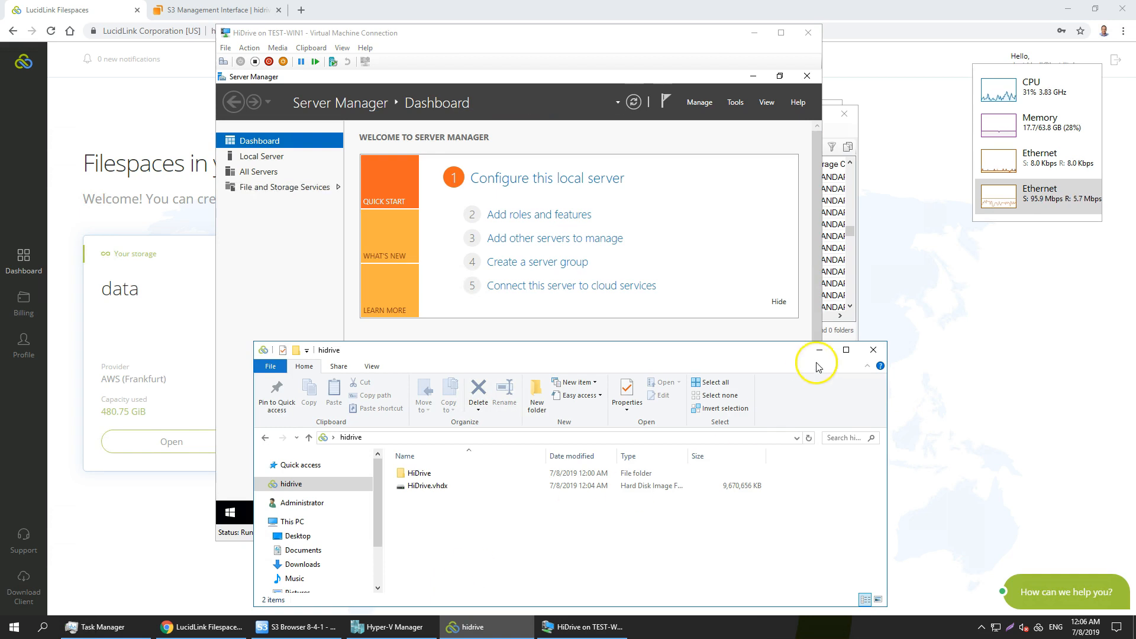
left_click(853, 229)
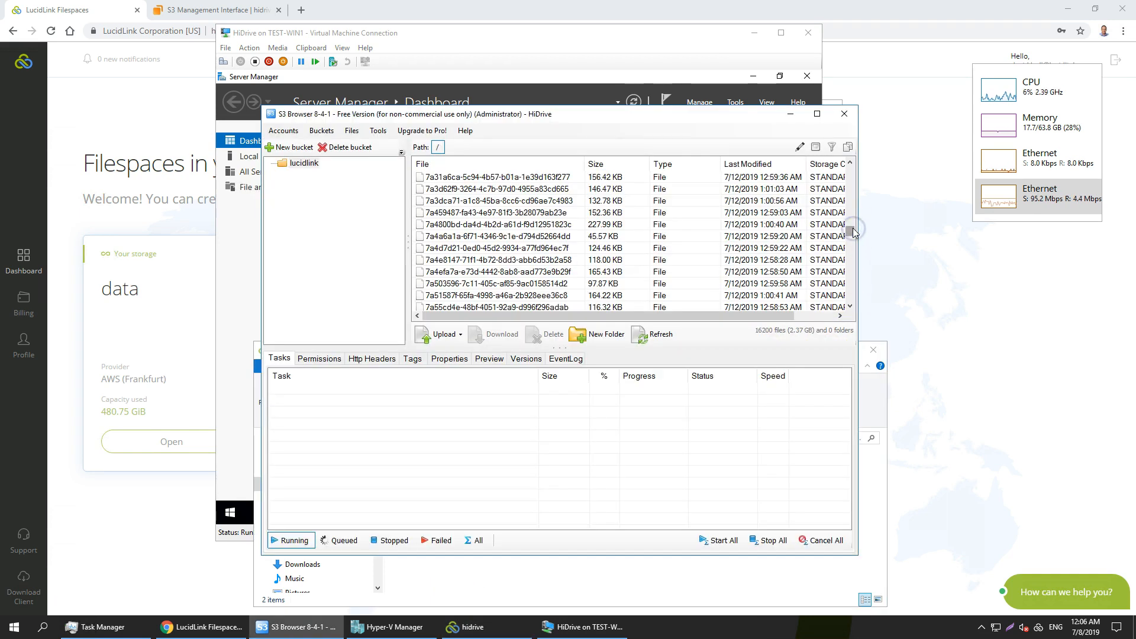
left_click(661, 339)
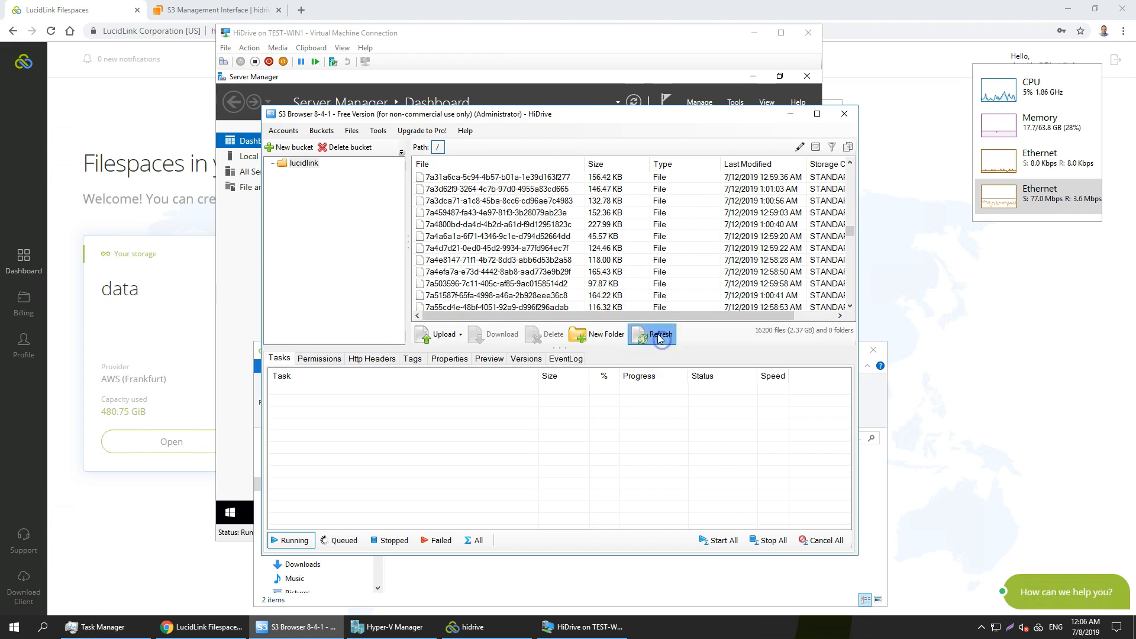